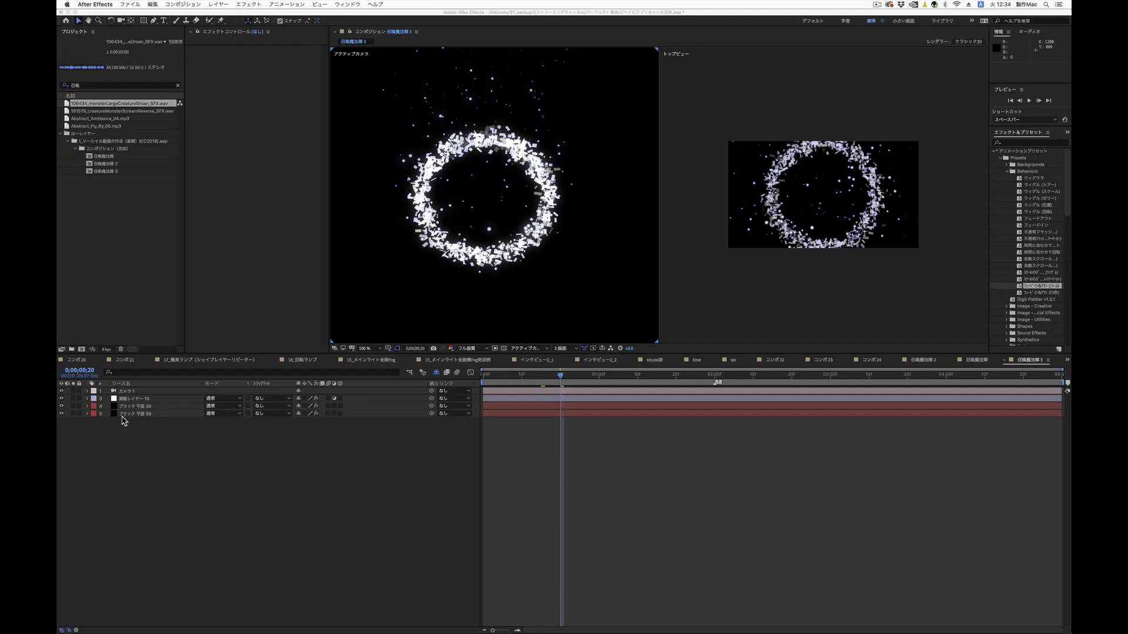
- Duplicate the ブラック 平面 39 particle solid, place the copy above 調整レイヤー 13, and solo it
click(135, 416)
click(138, 409)
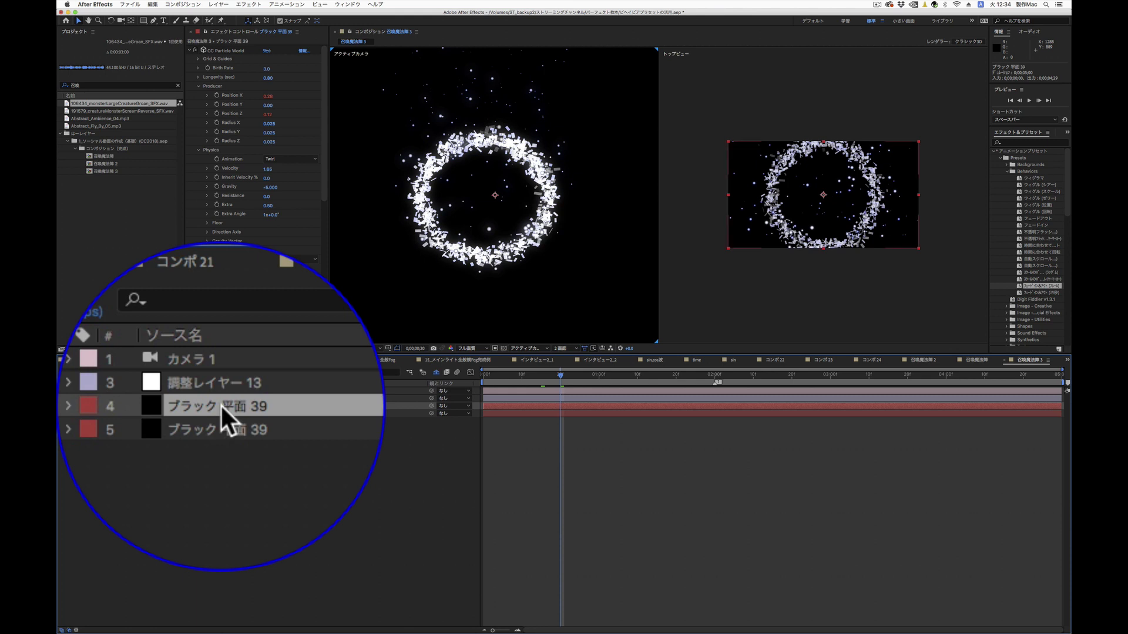
key(ctrl+d)
drag(220, 404, 220, 394)
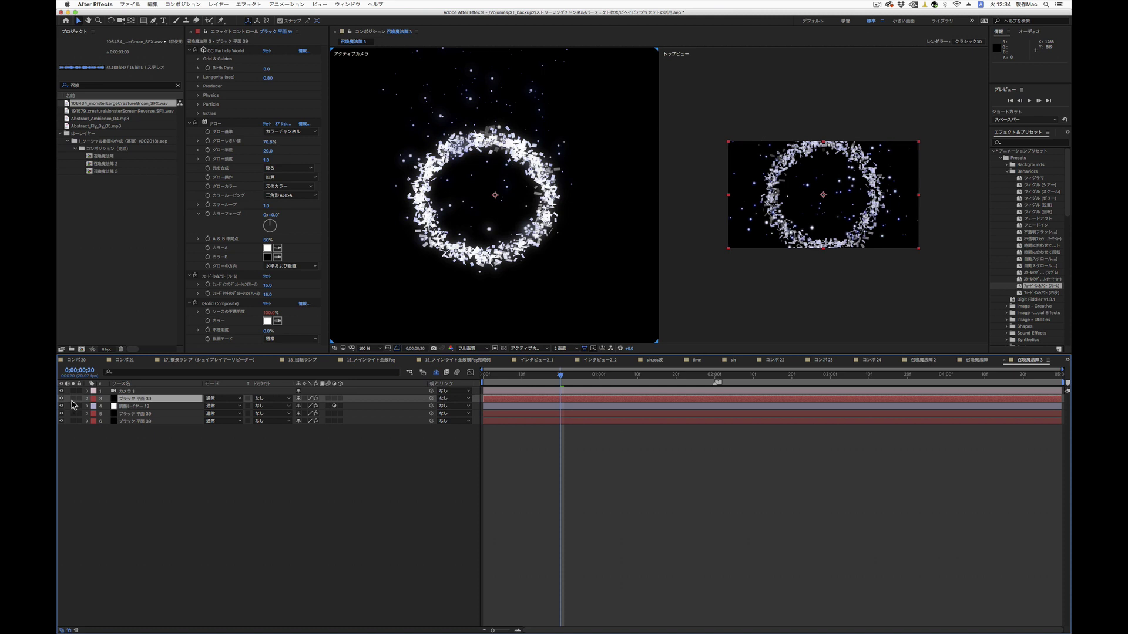
click(72, 399)
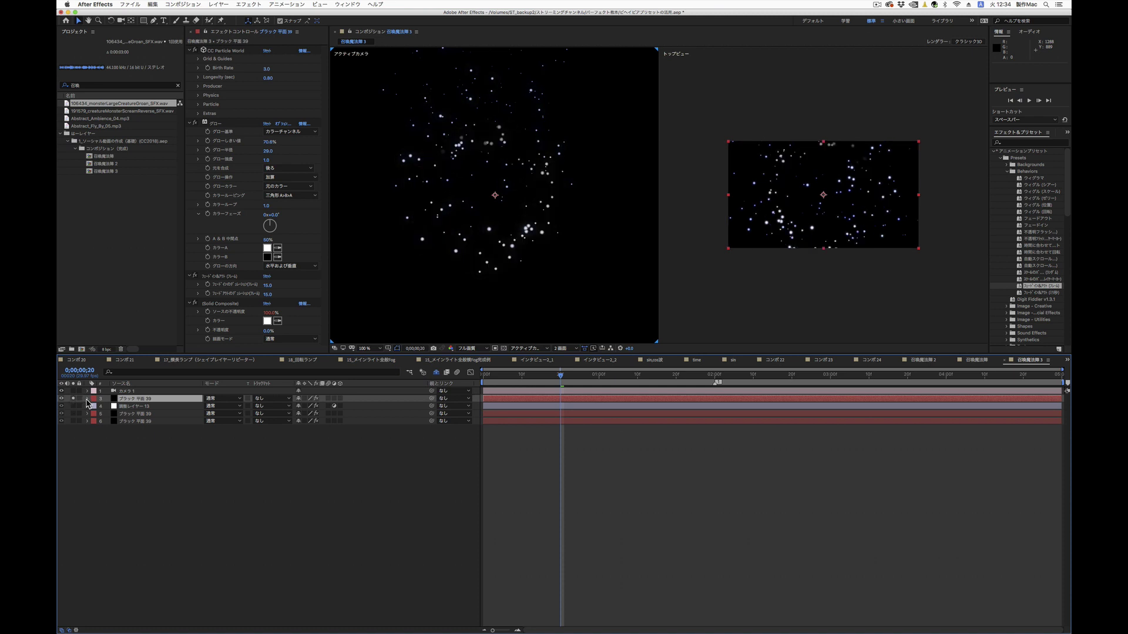
- In CC Particle World, set Producer Velocity to 0.90 and Physics Gravity to -2.000
click(226, 51)
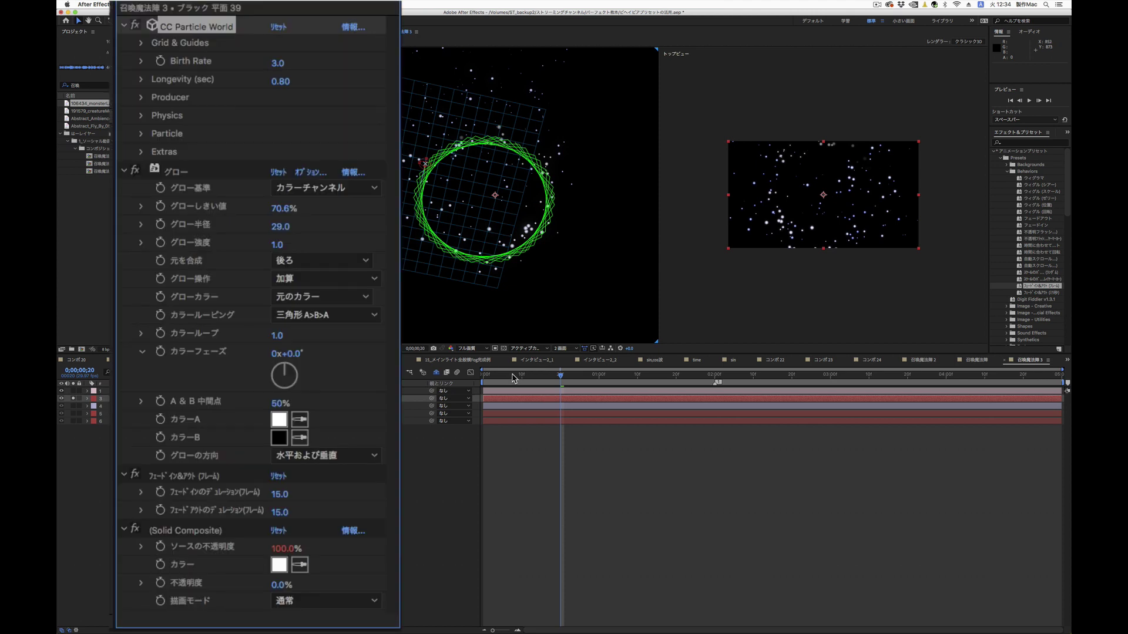
drag(516, 375, 538, 379)
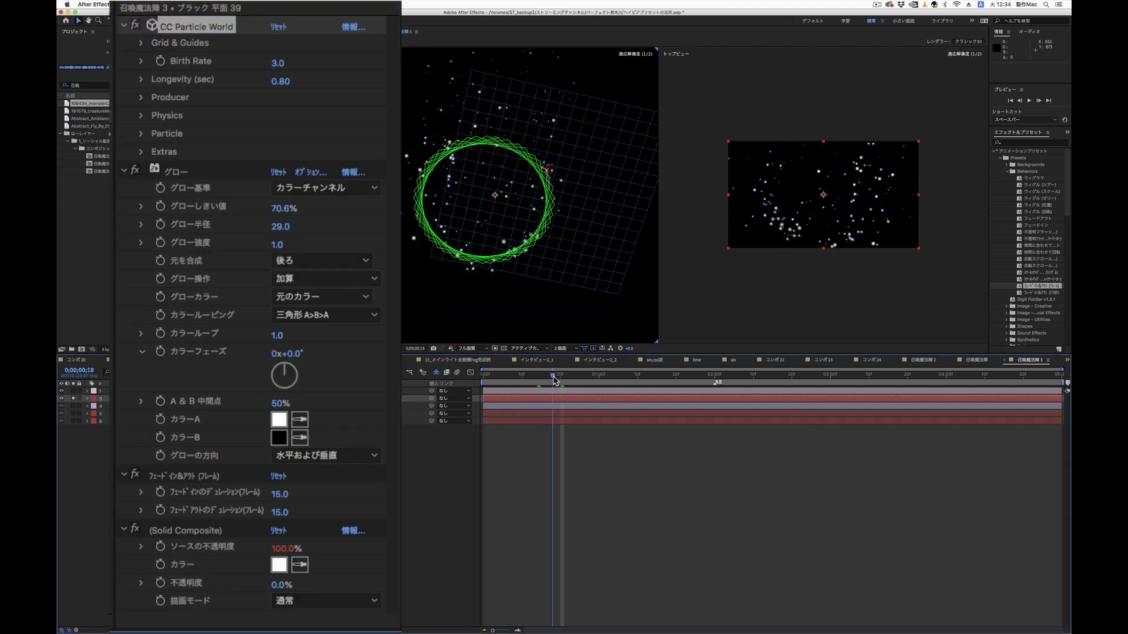
click(141, 98)
click(140, 224)
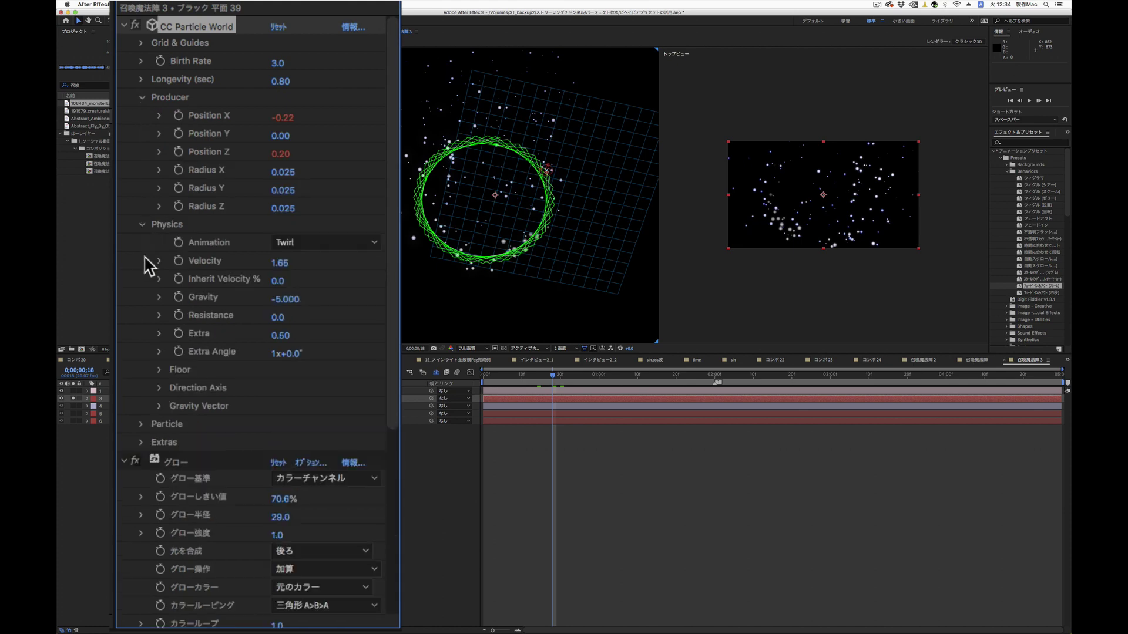
click(141, 425)
scroll(145, 433, down, 3)
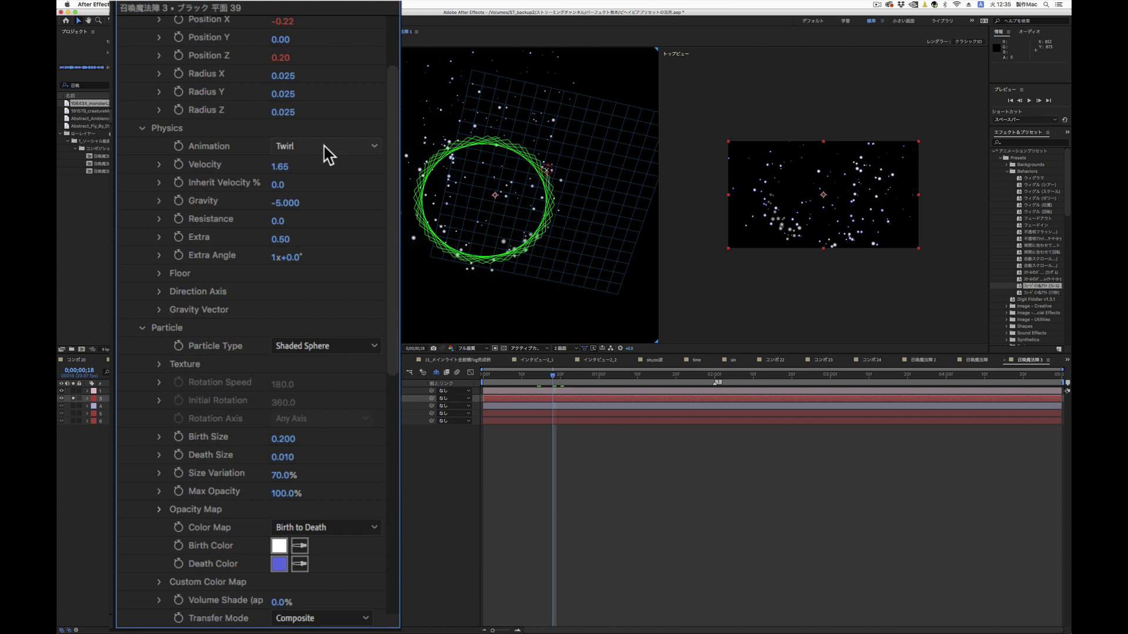
click(285, 167)
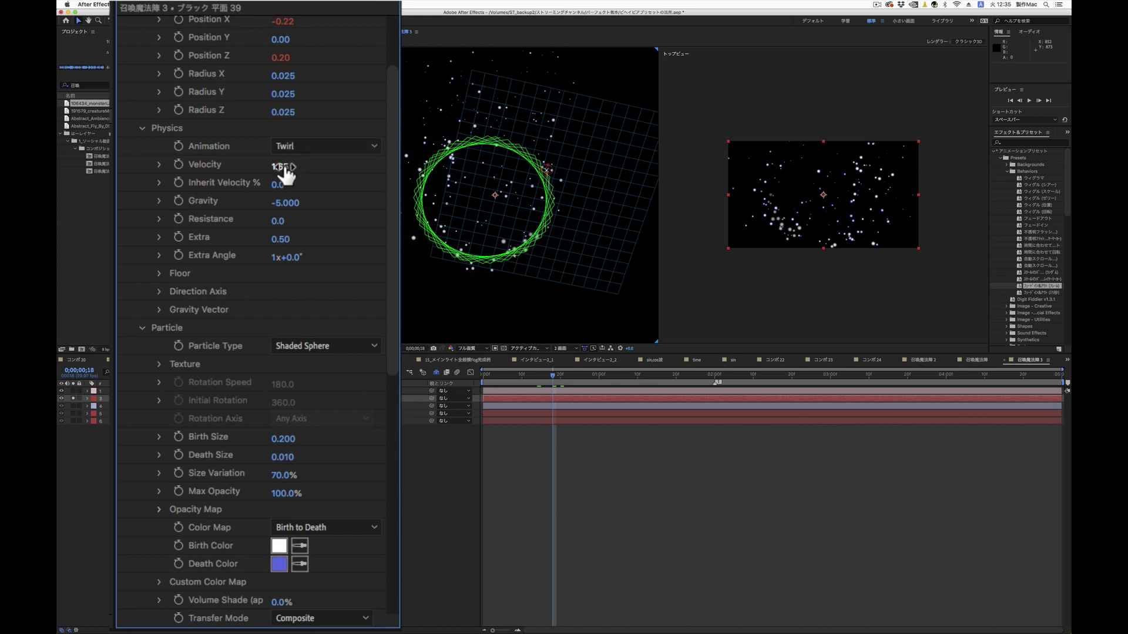
text(0.9)
key(Return)
click(288, 208)
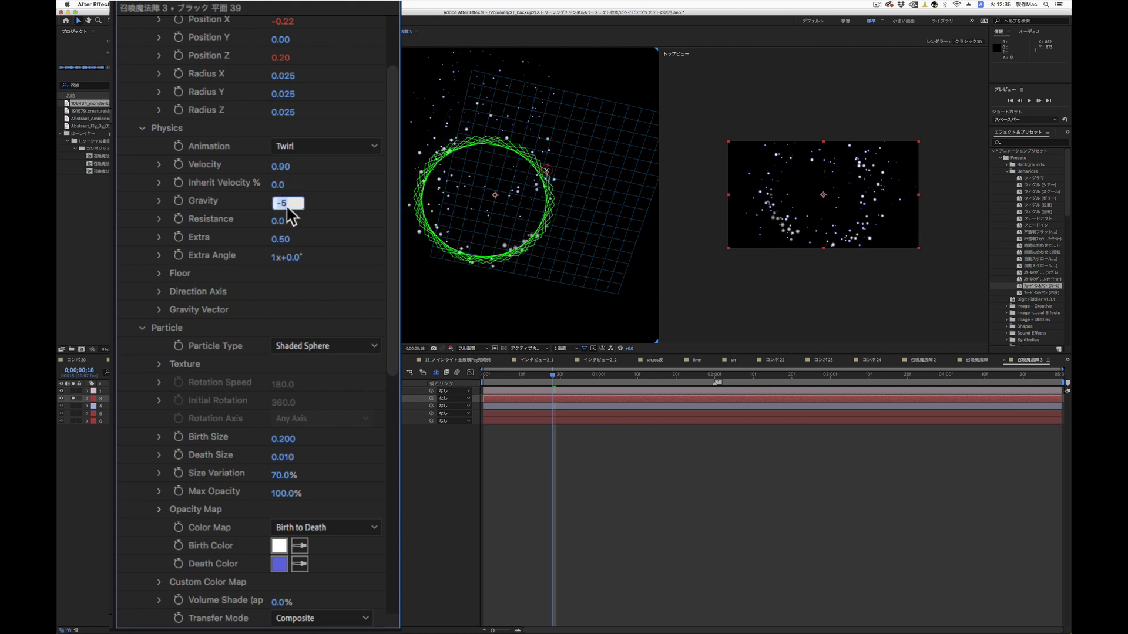
text(-)
key(Return)
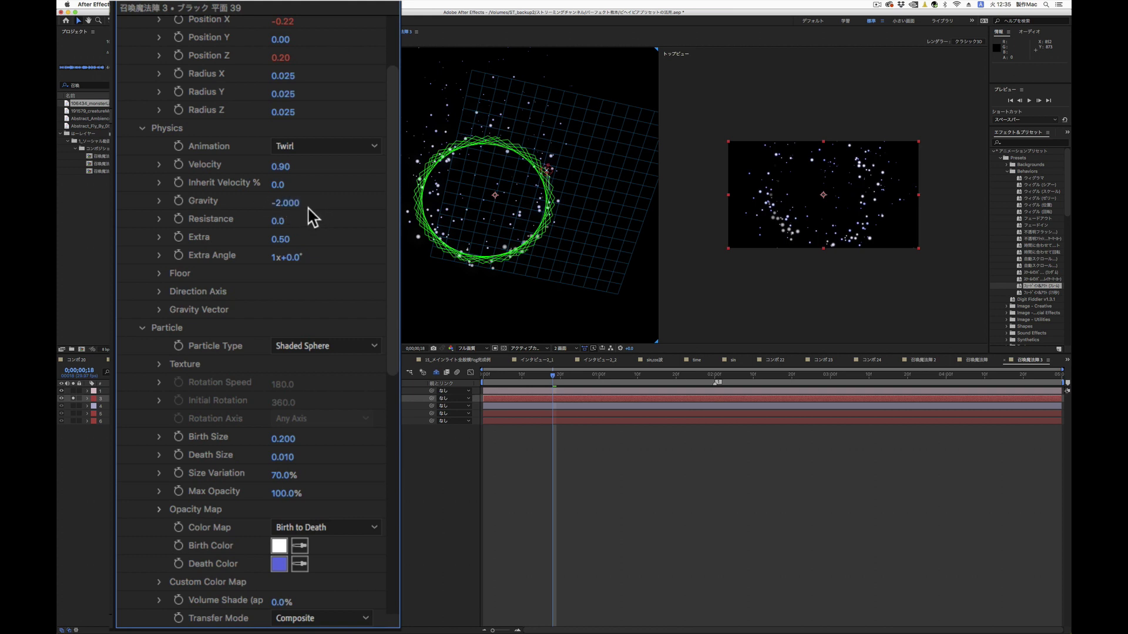
- Set the Particle Type to Motion Square and Birth Size to 0.600
click(323, 347)
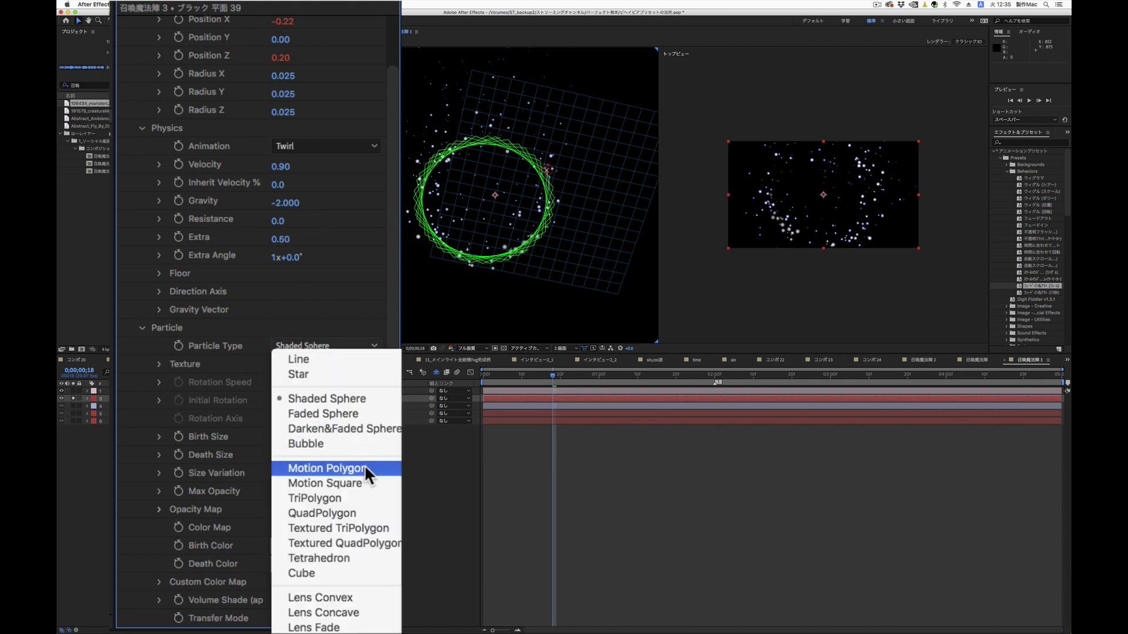
click(372, 485)
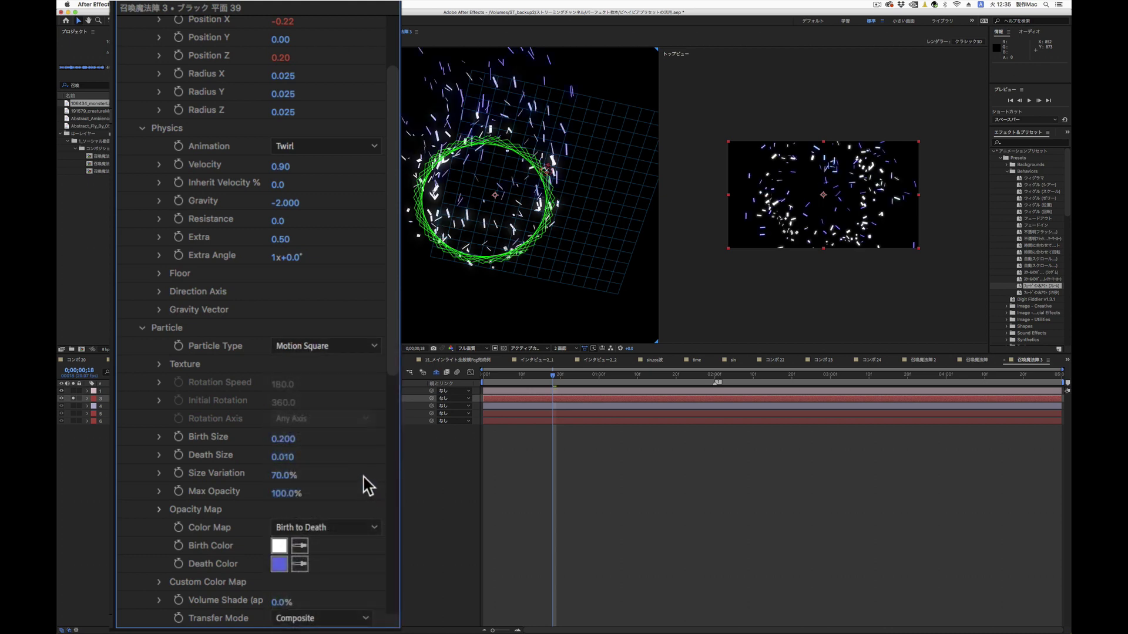
scroll(367, 485, down, 1)
click(286, 426)
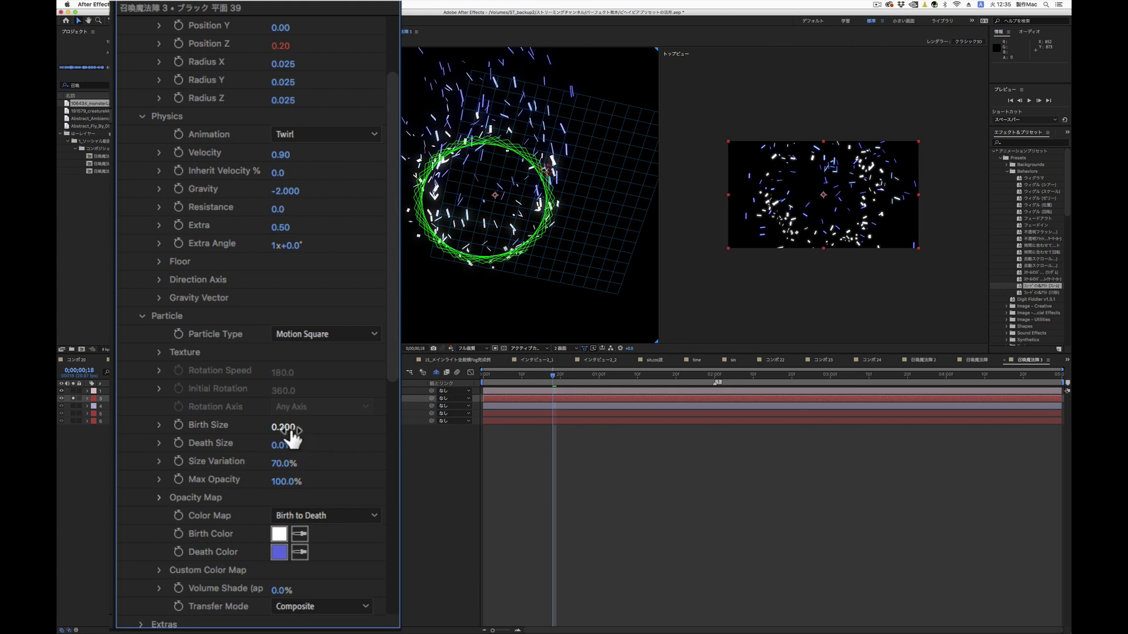
text(0.6)
key(Return)
- Scrub from frame 6 to frame 21 to preview the larger square particles
click(506, 376)
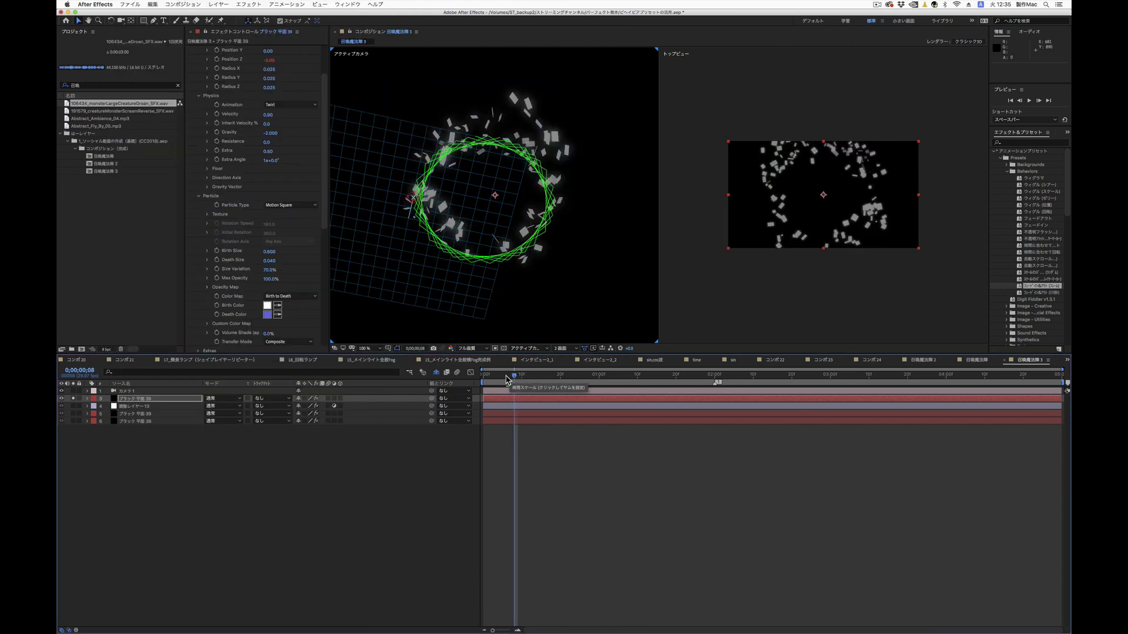
drag(515, 379, 568, 379)
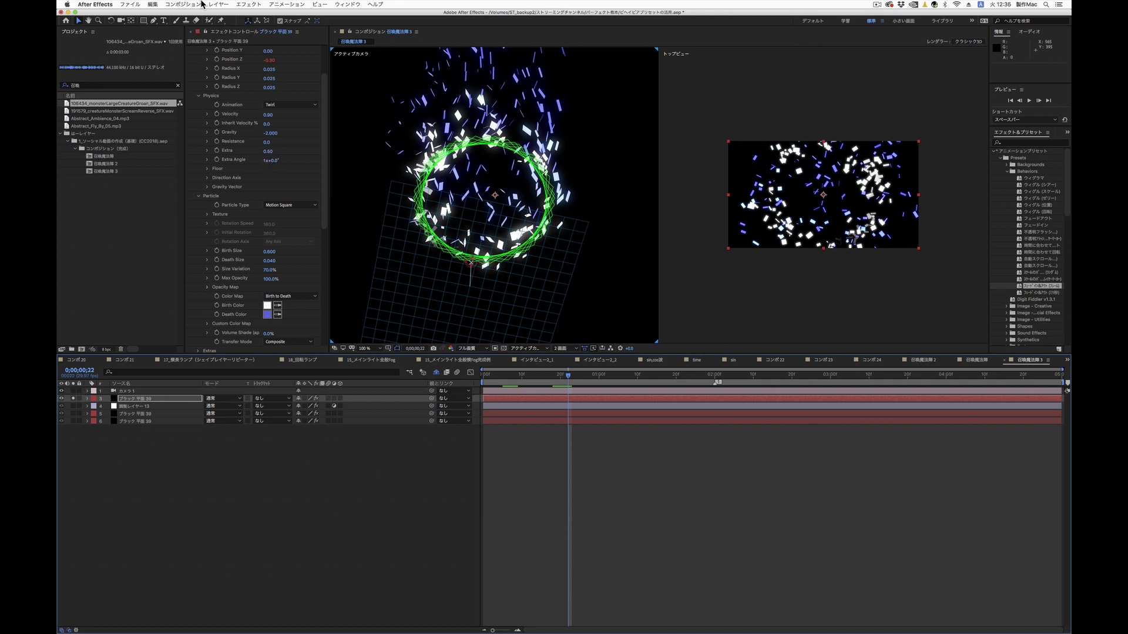
click(244, 5)
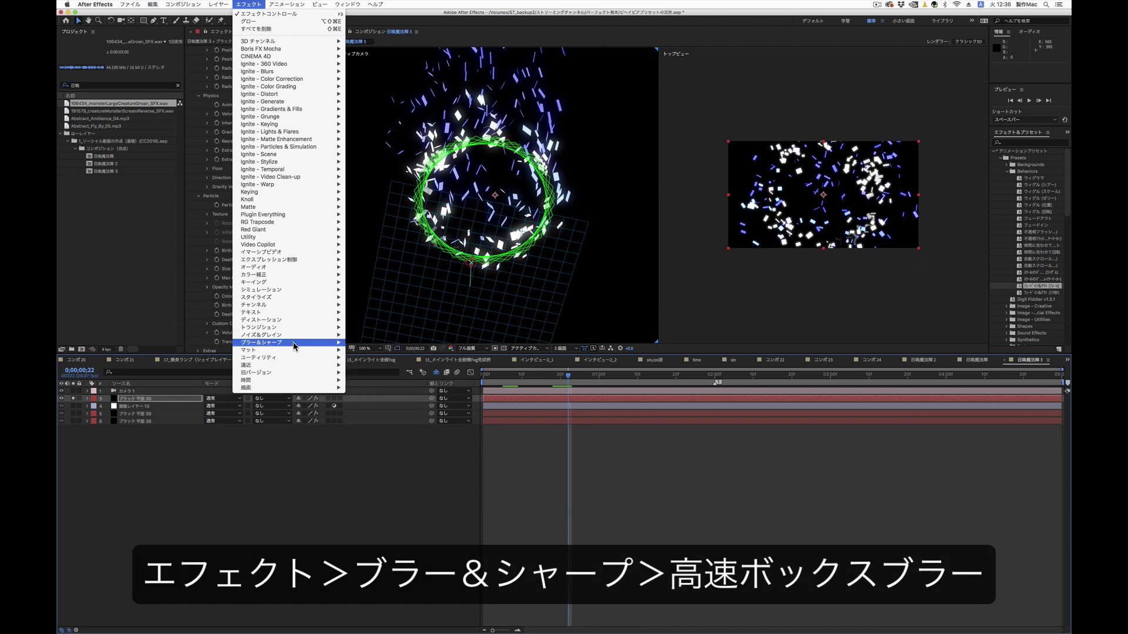
- Add Fast Box Blur to the duplicated particle layer and set its blur radius
mouse_move(293, 343)
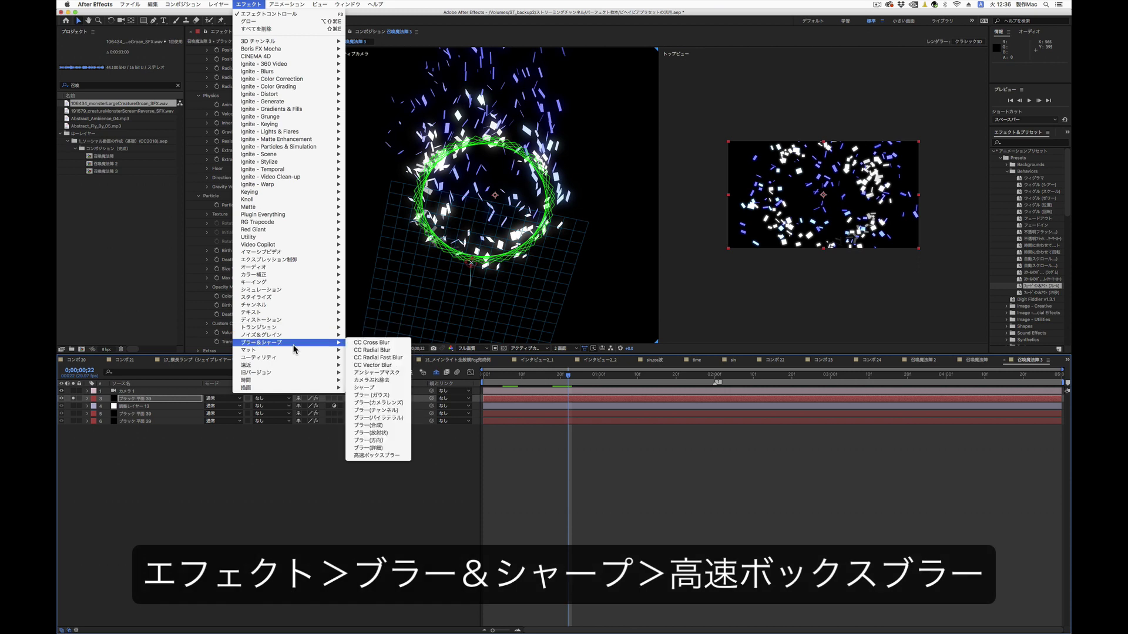
click(395, 456)
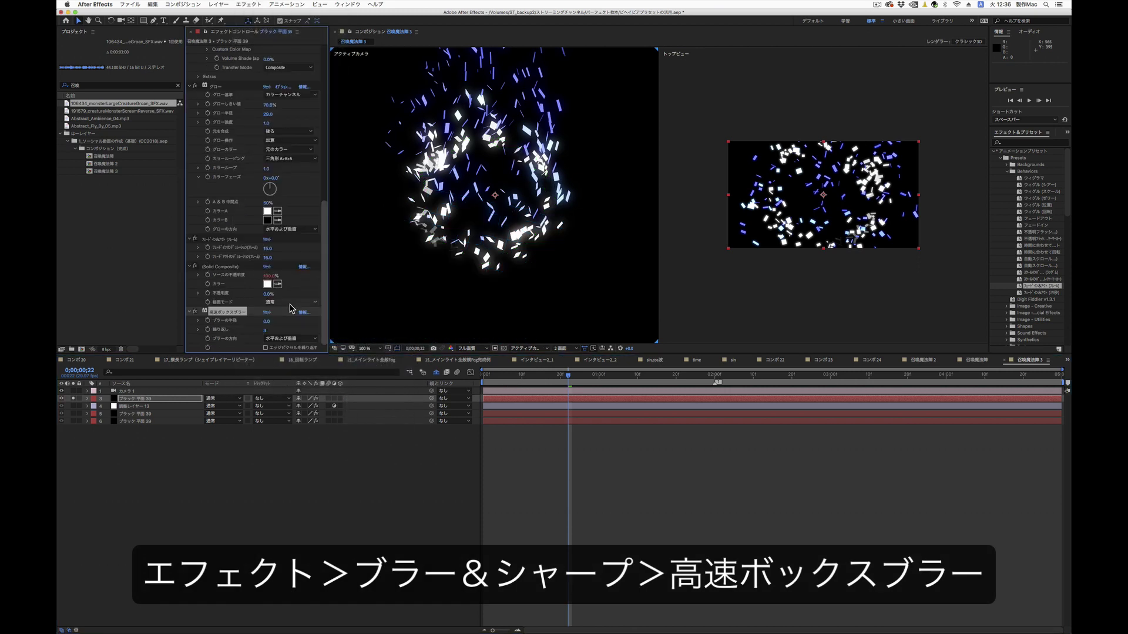
click(267, 323)
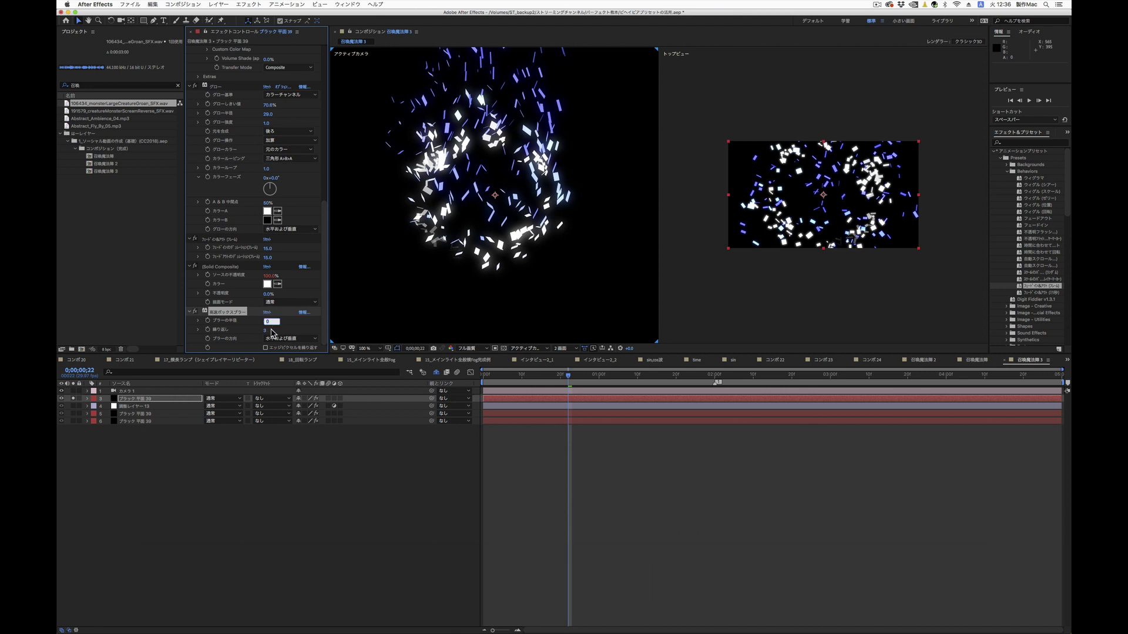
text(1)
key(Return)
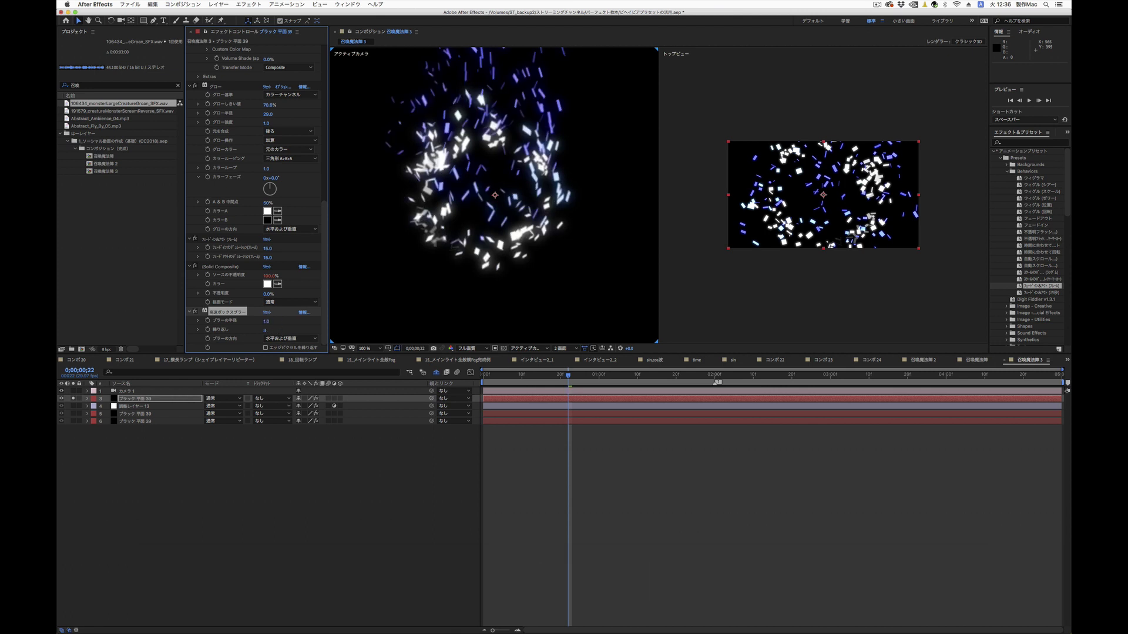
- Add CC Light Burst 2.5 with Intensity 50.0 and Ray Length 100
click(248, 4)
mouse_move(311, 391)
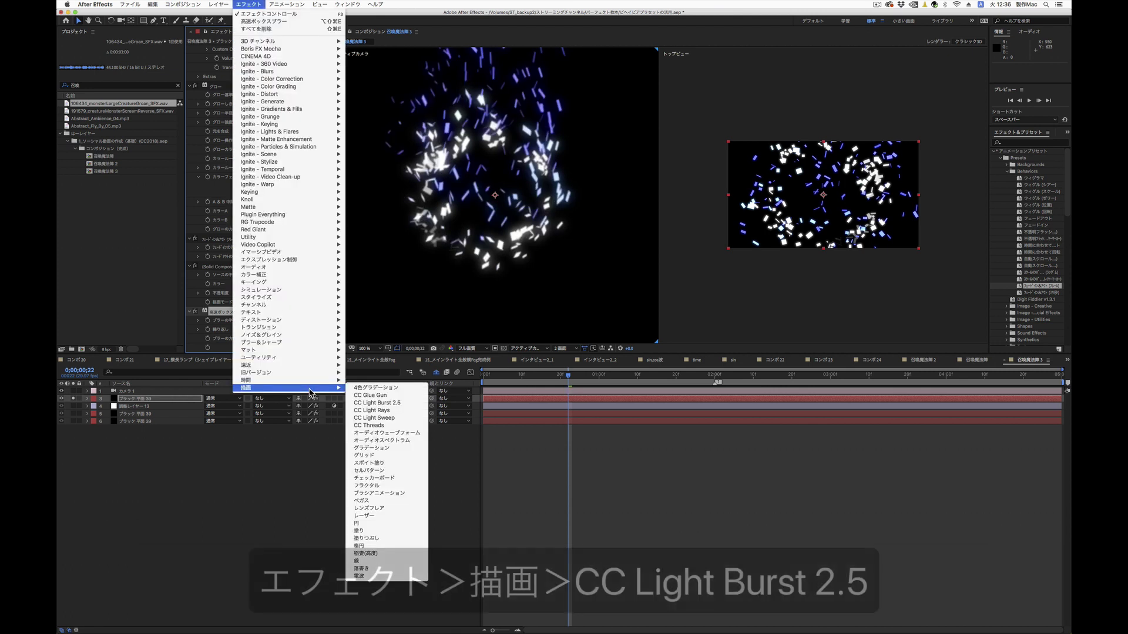
click(388, 403)
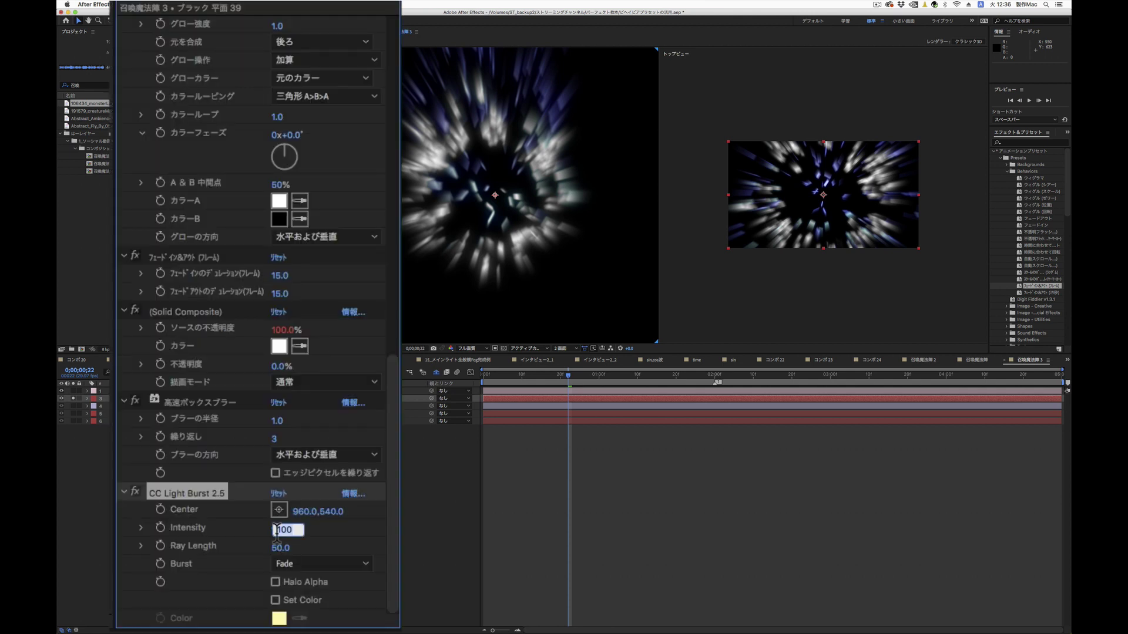
text(50)
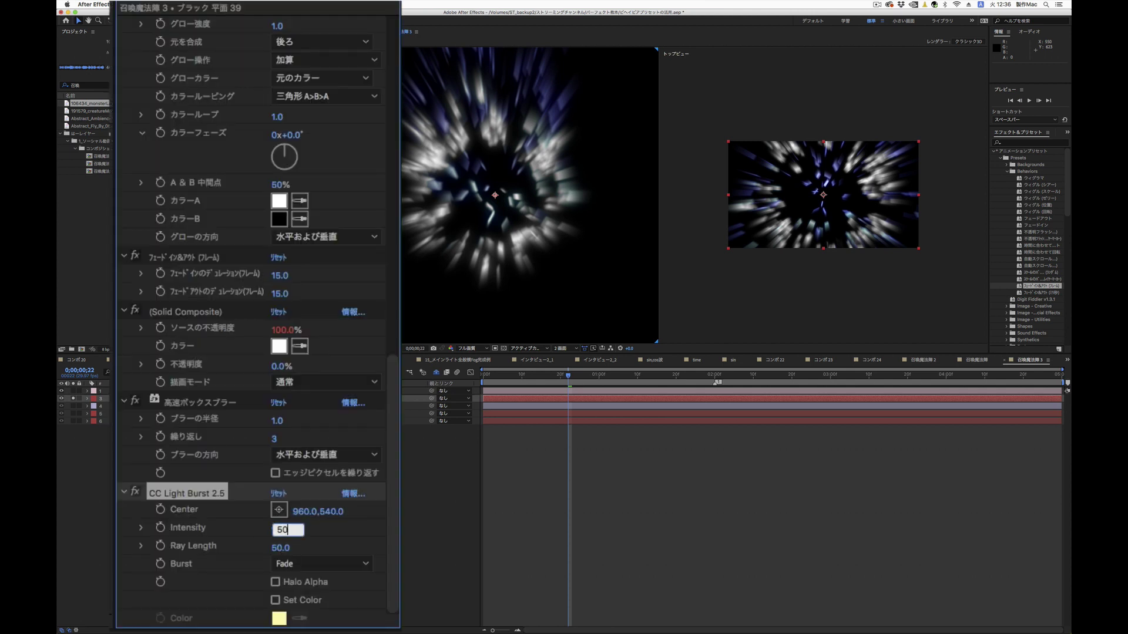
key(Return)
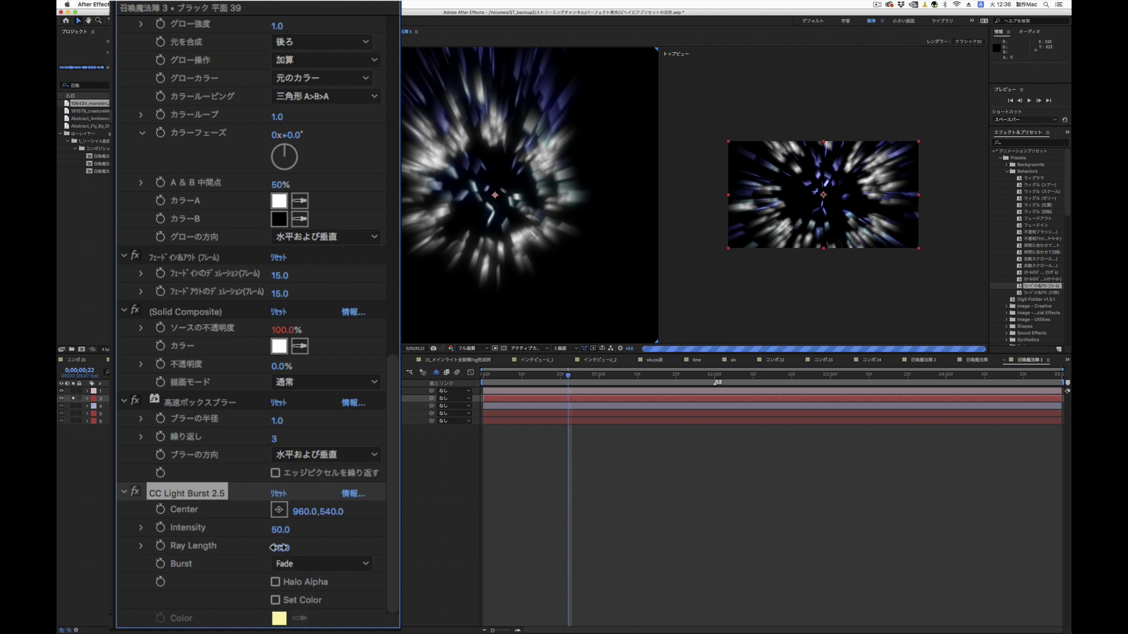
click(280, 547)
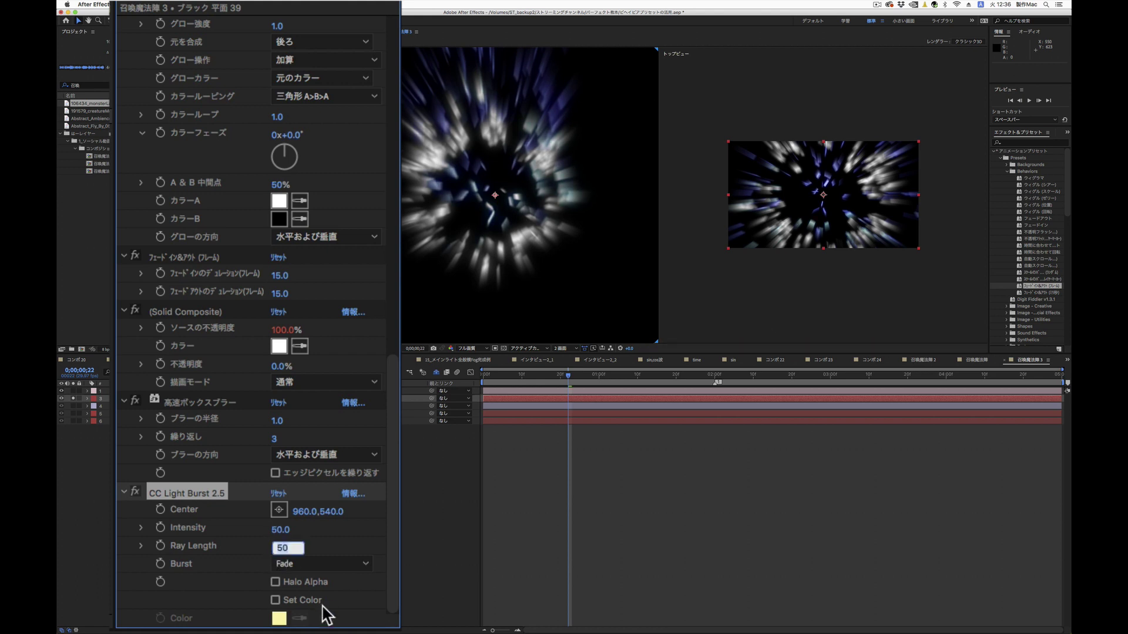
text(100)
key(Return)
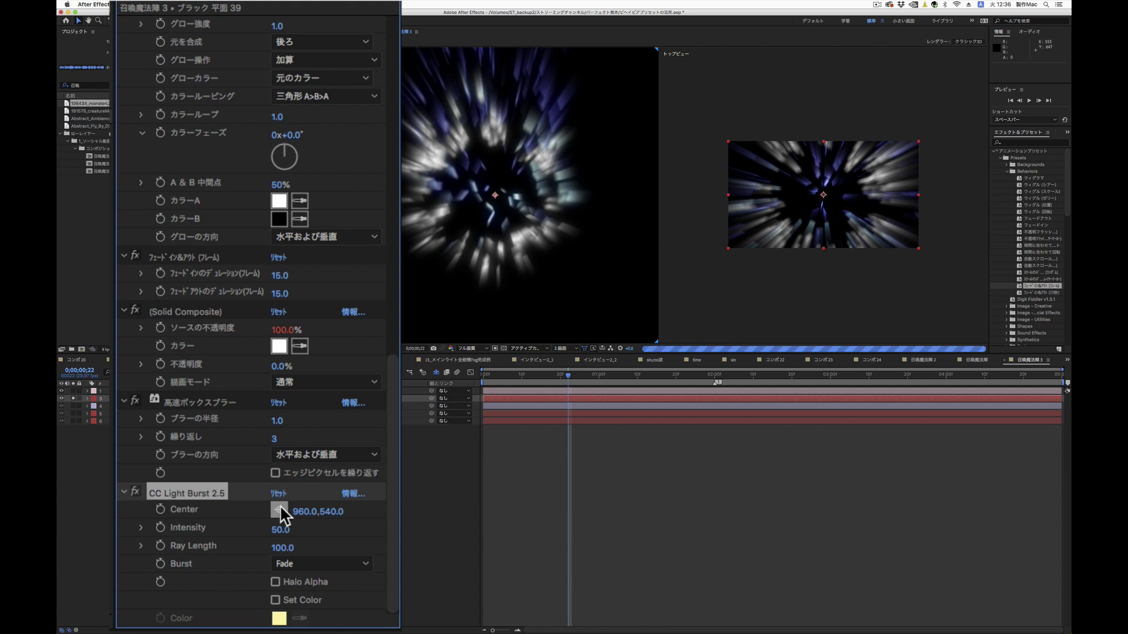
- Switch the viewer to Half resolution and drag the CC Light Burst centre down to 1033.0,1069.0
click(476, 351)
click(477, 364)
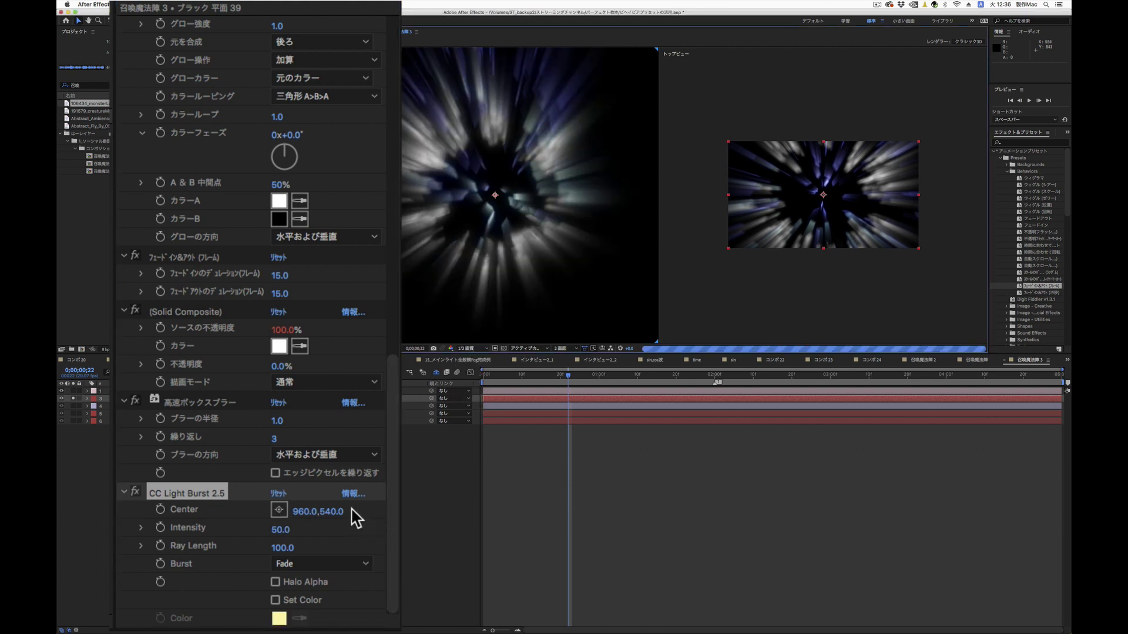
click(279, 509)
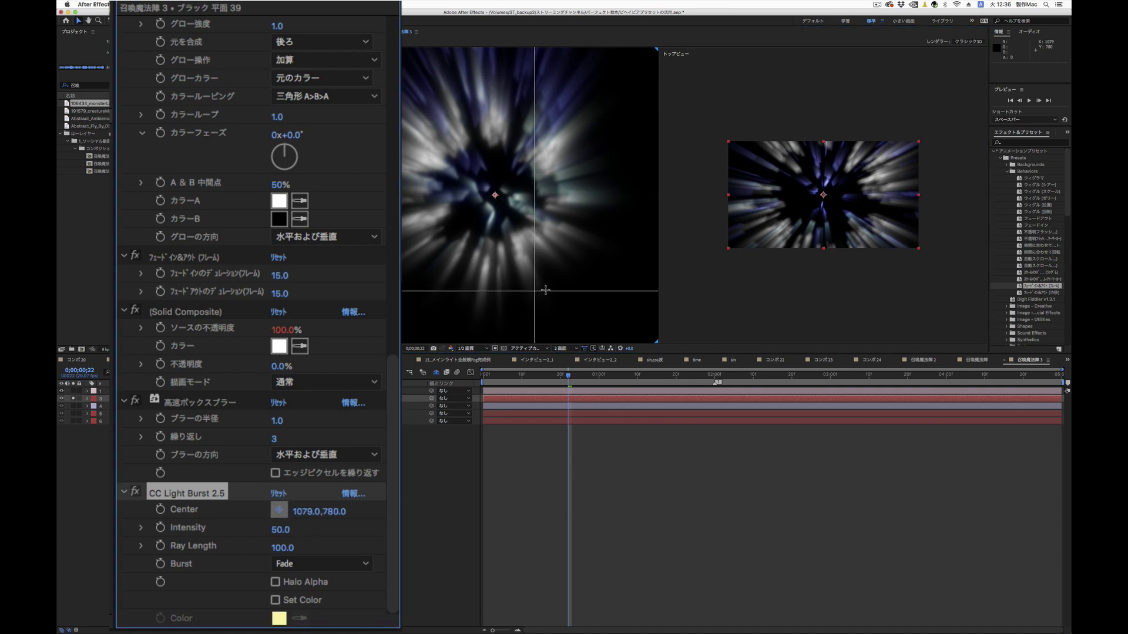
click(511, 296)
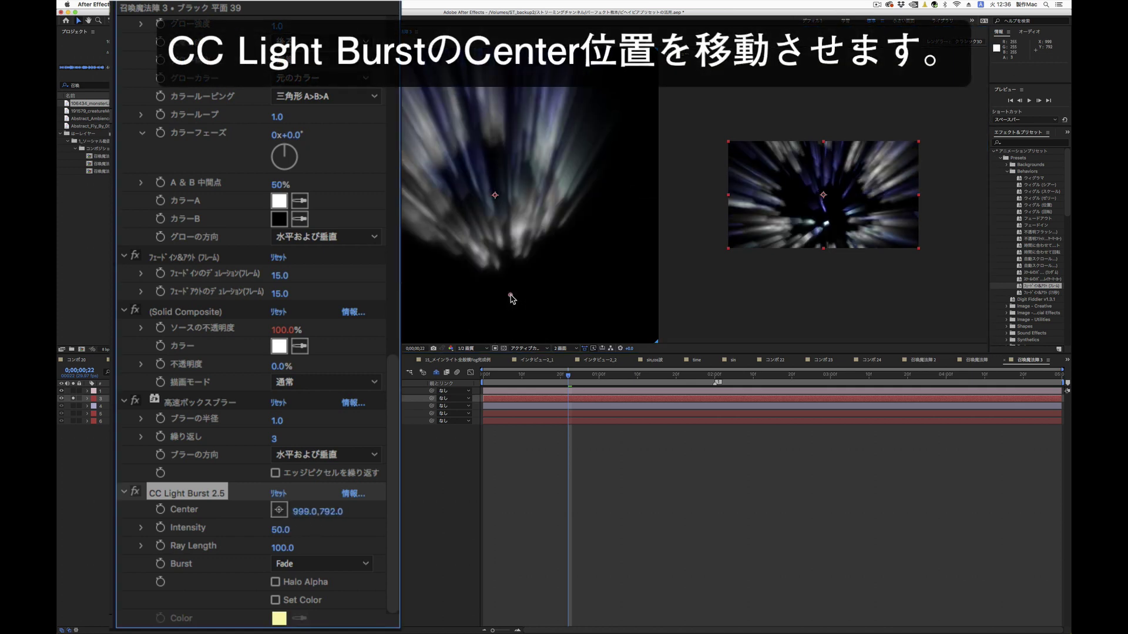
drag(510, 296, 511, 310)
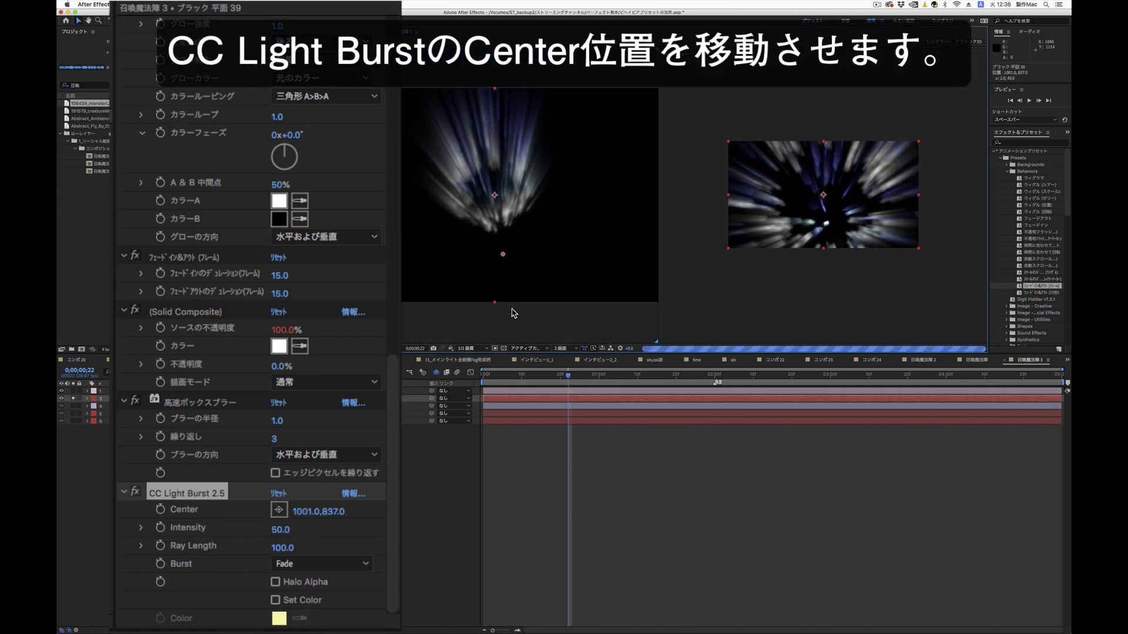
drag(502, 254, 509, 300)
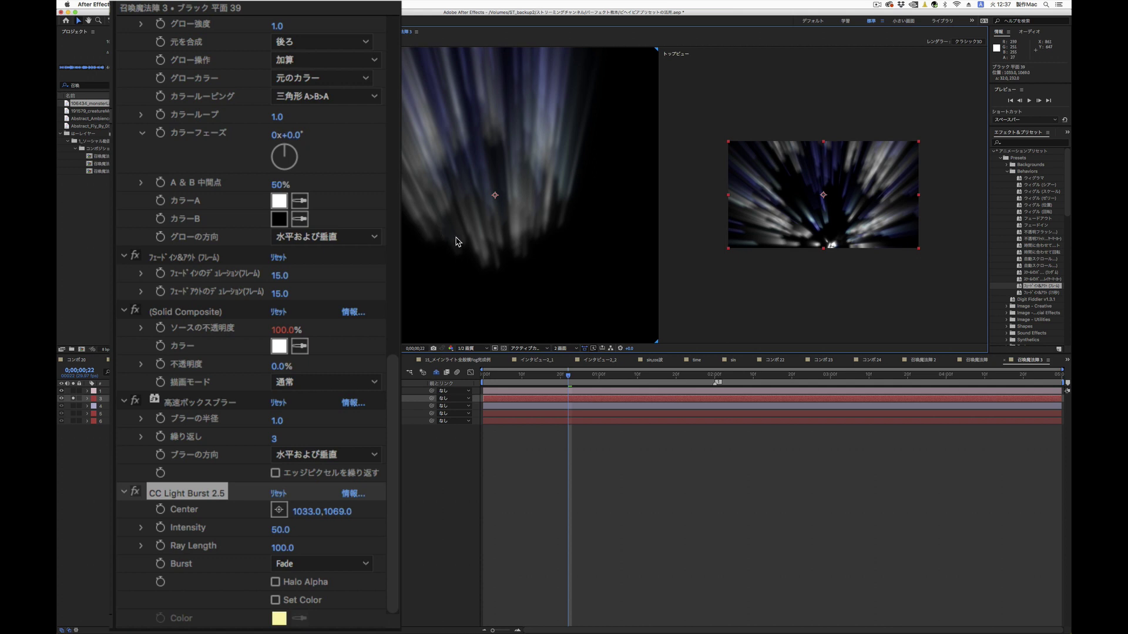
- Unsolo the duplicated particle layer and preview the ring together with the rays
click(73, 399)
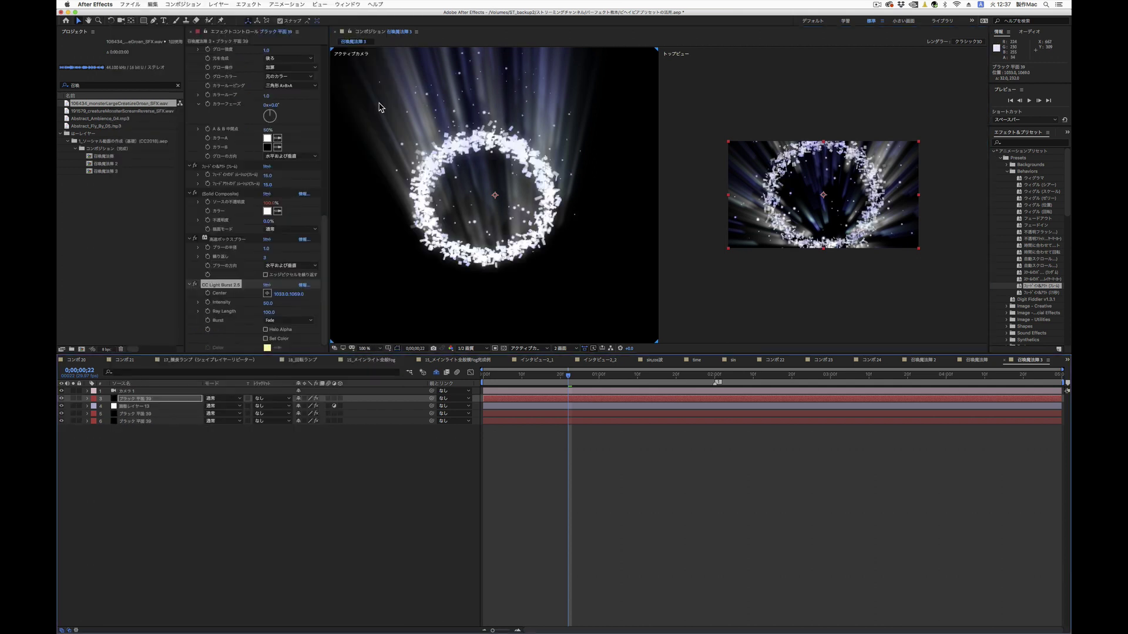
key(space)
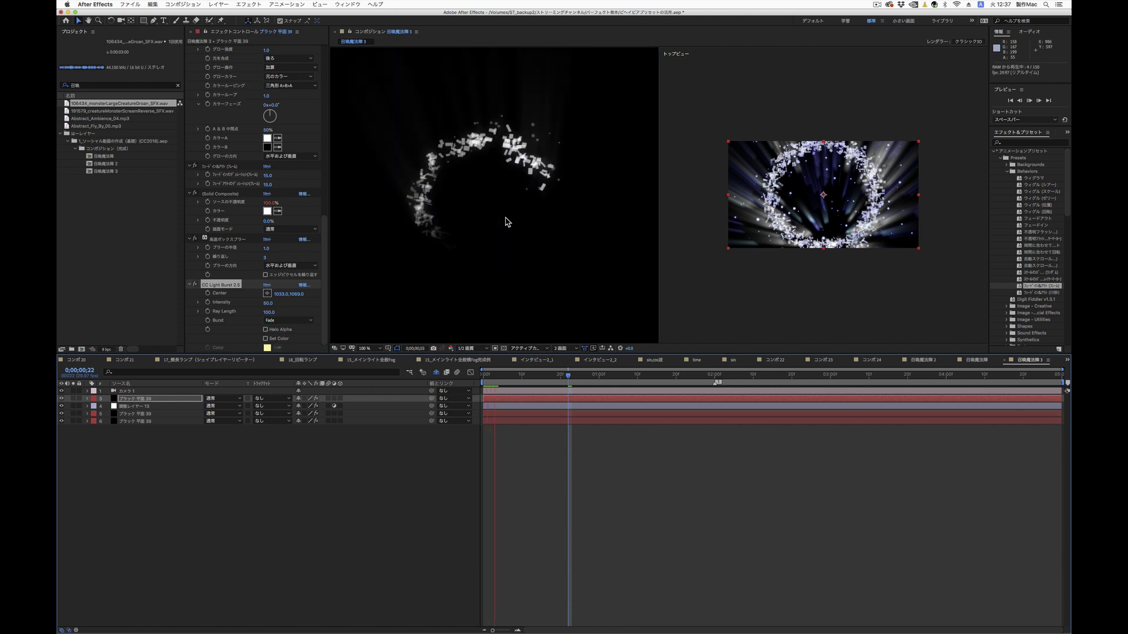
key(space)
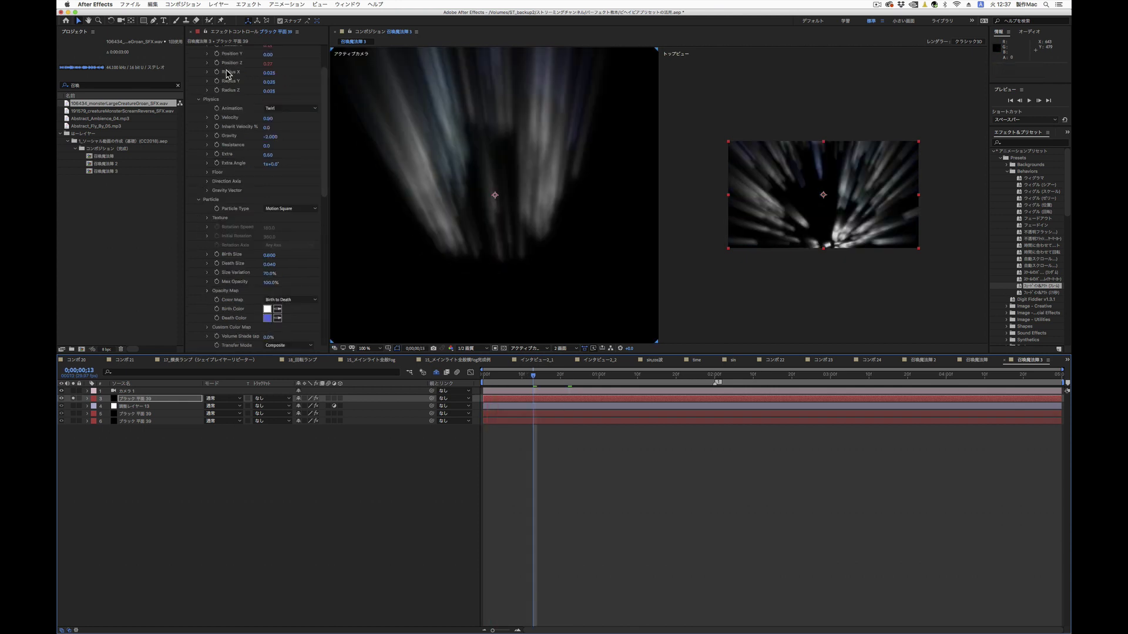
- Inspect CC Particle World's ring settings at frame 24, then preview the whole effect
scroll(225, 69, up, 5)
click(222, 51)
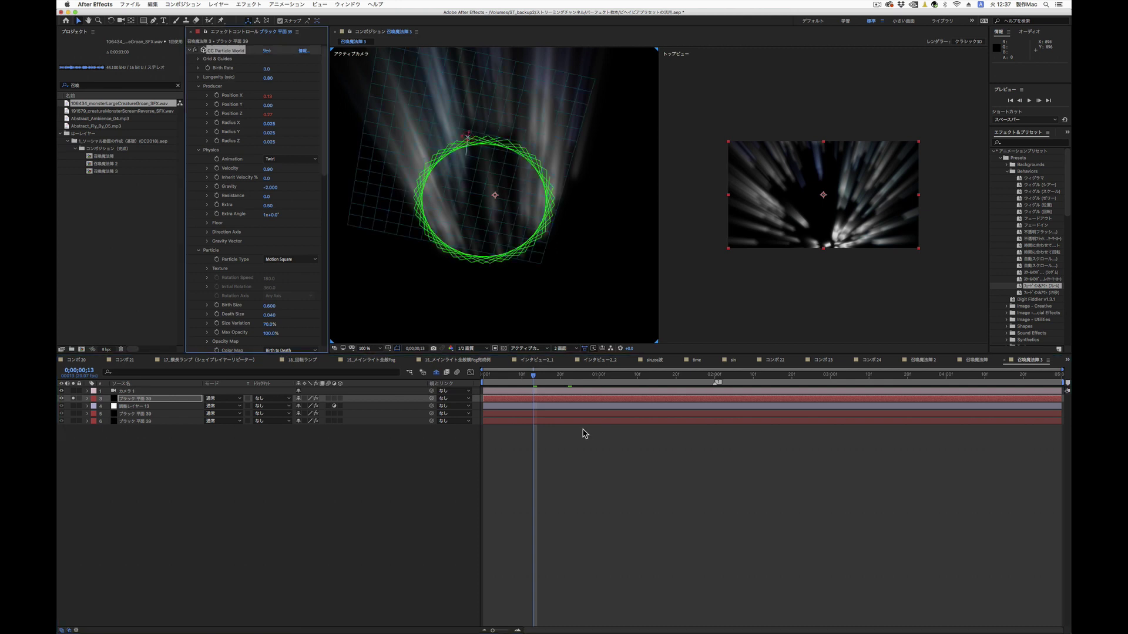
key(space)
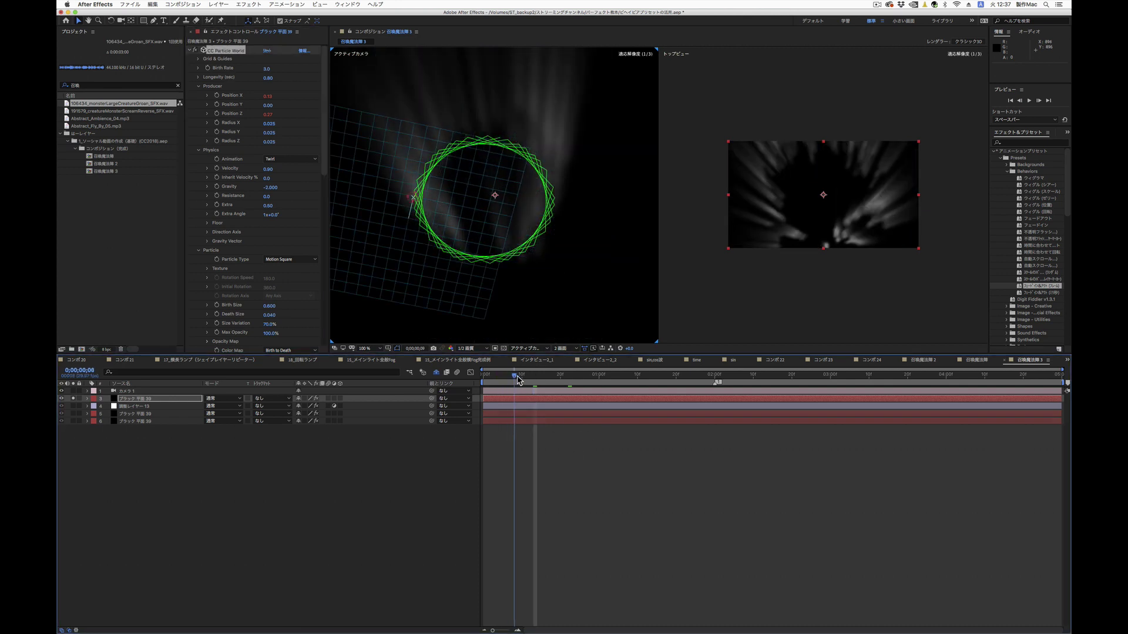
key(space)
drag(537, 379, 634, 377)
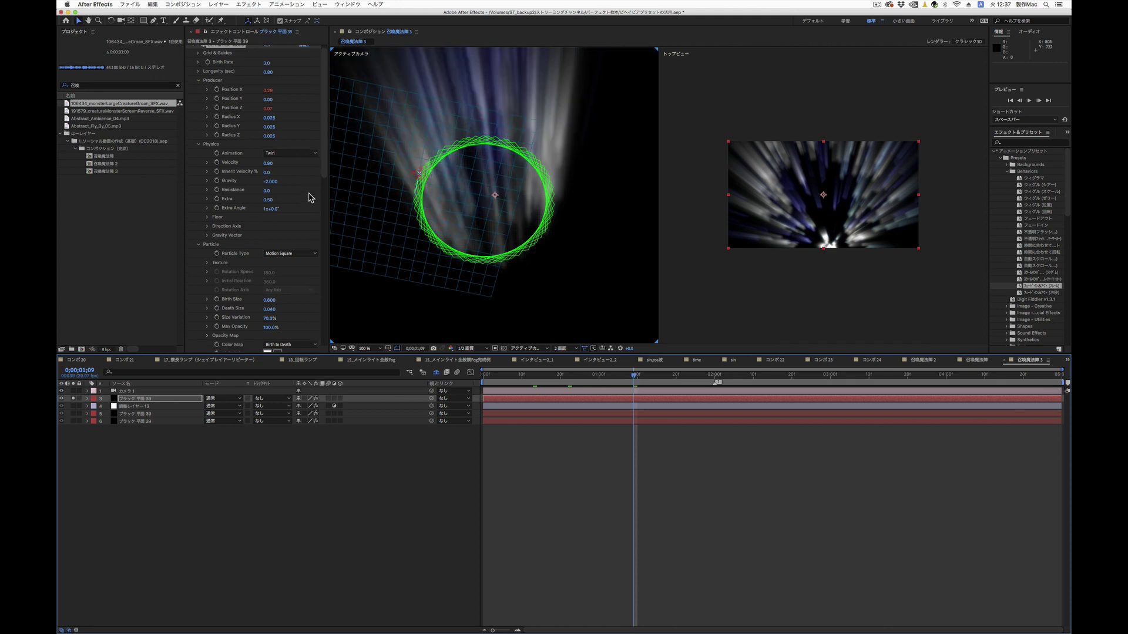
scroll(311, 197, down, 10)
scroll(304, 176, up, 5)
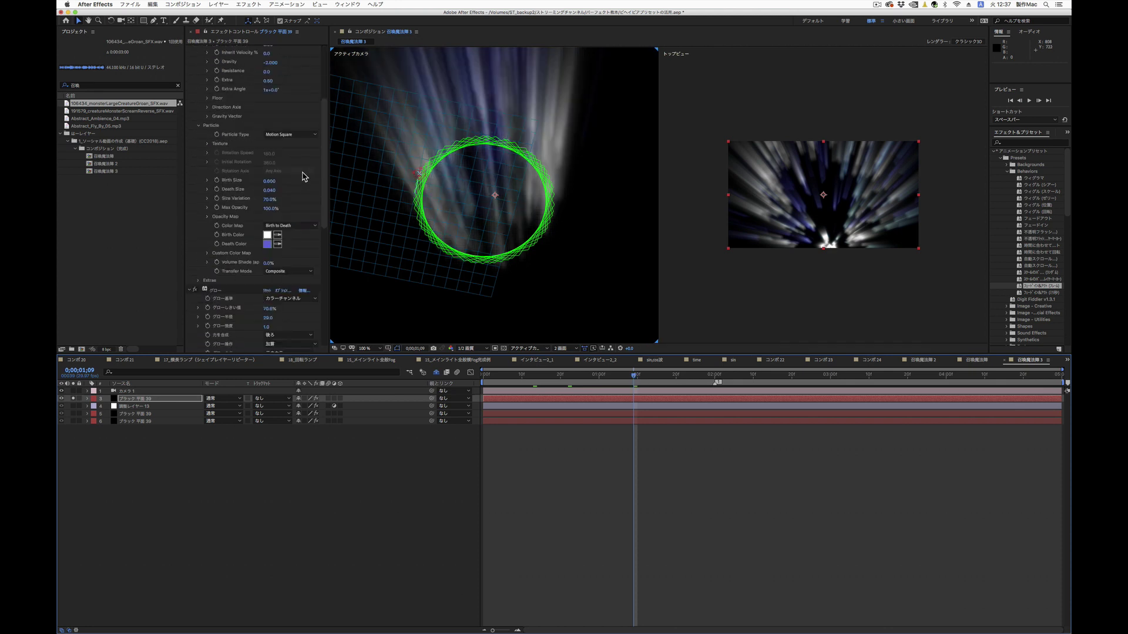
scroll(304, 176, down, 7)
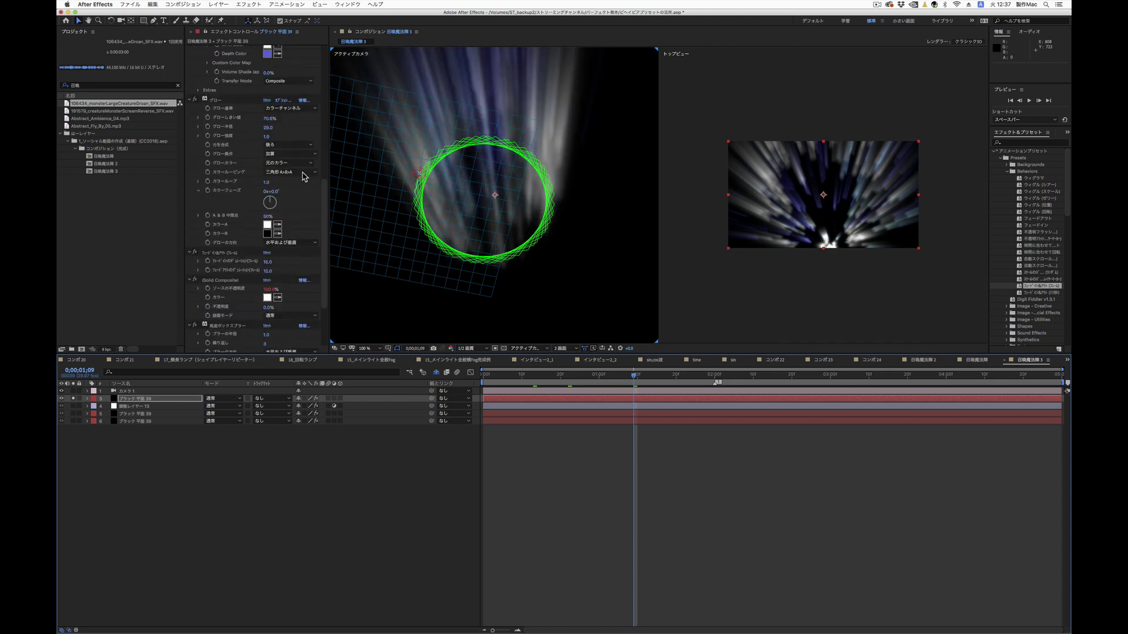
scroll(304, 177, down, 2)
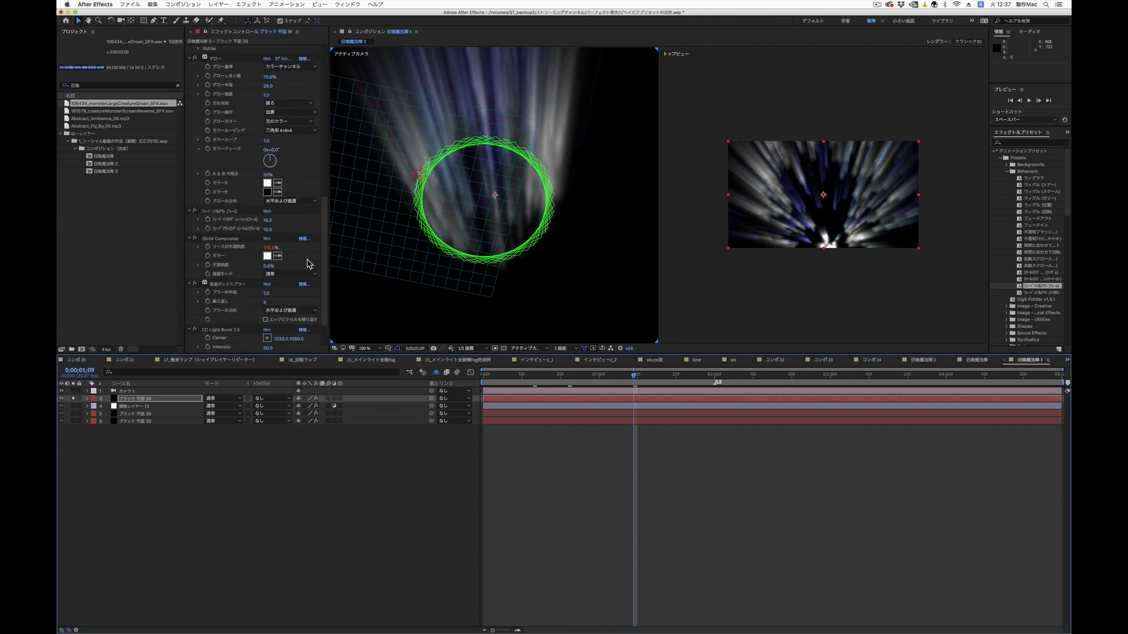
scroll(309, 270, down, 2)
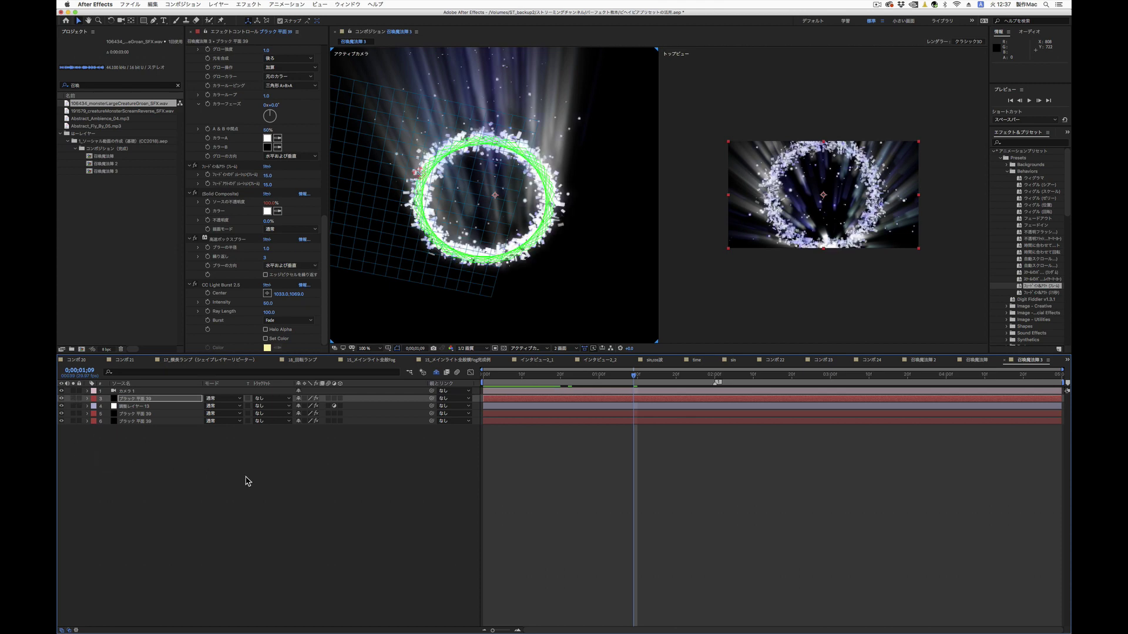
key(space)
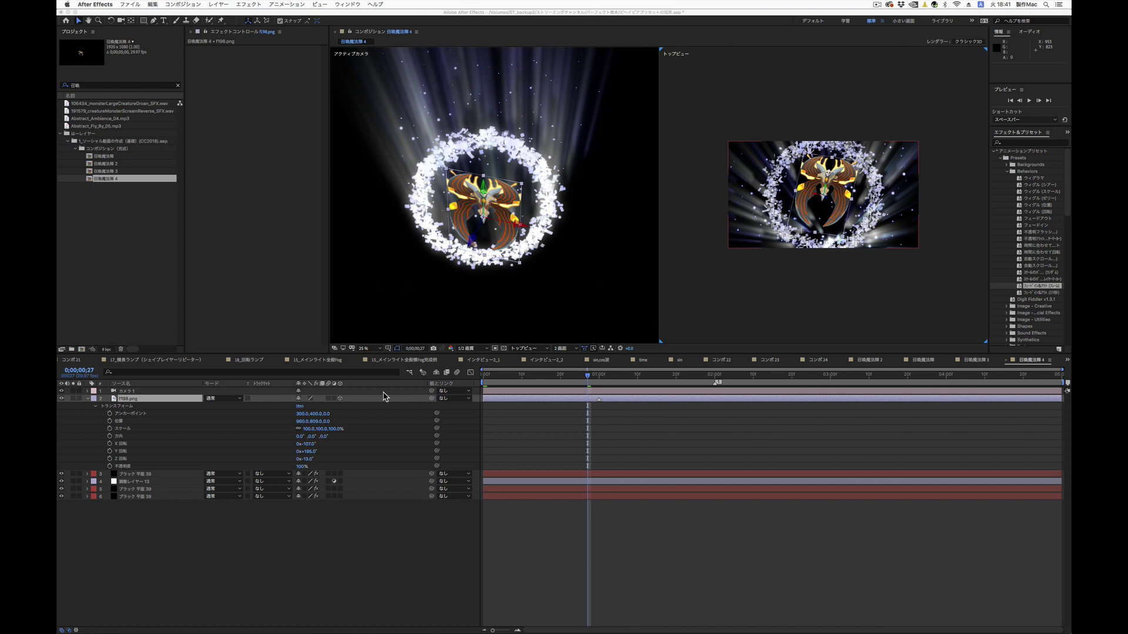
- Drive 1198.png Position with ease(time,0,2,[960,809,0],[960,300,0]) and solo the emblem layer
click(536, 376)
drag(532, 381, 483, 379)
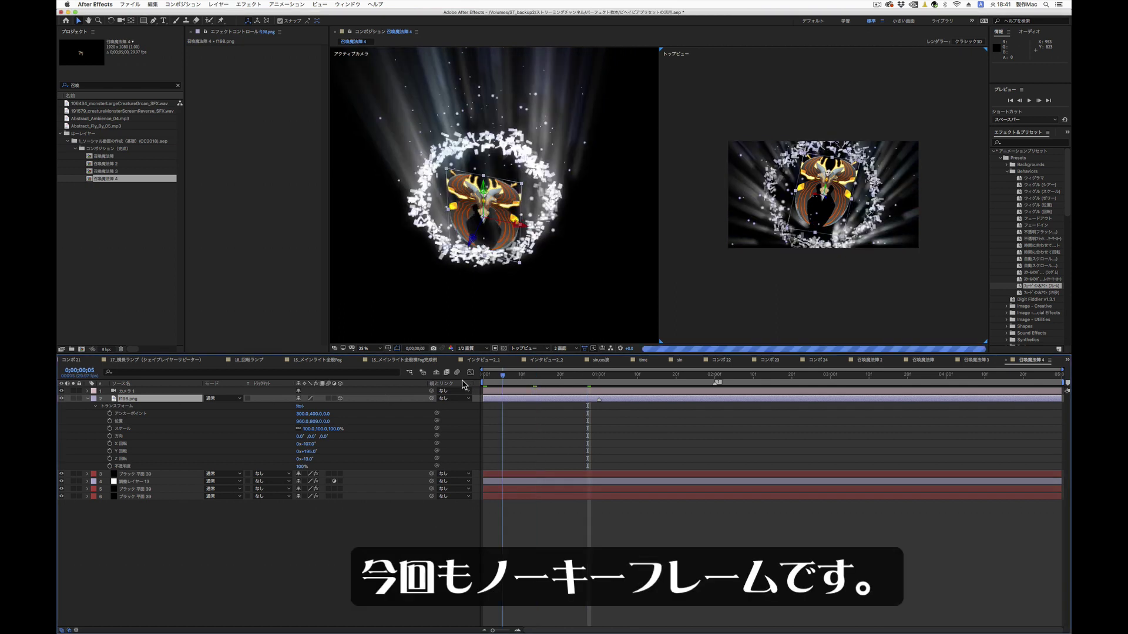
alt+click(110, 421)
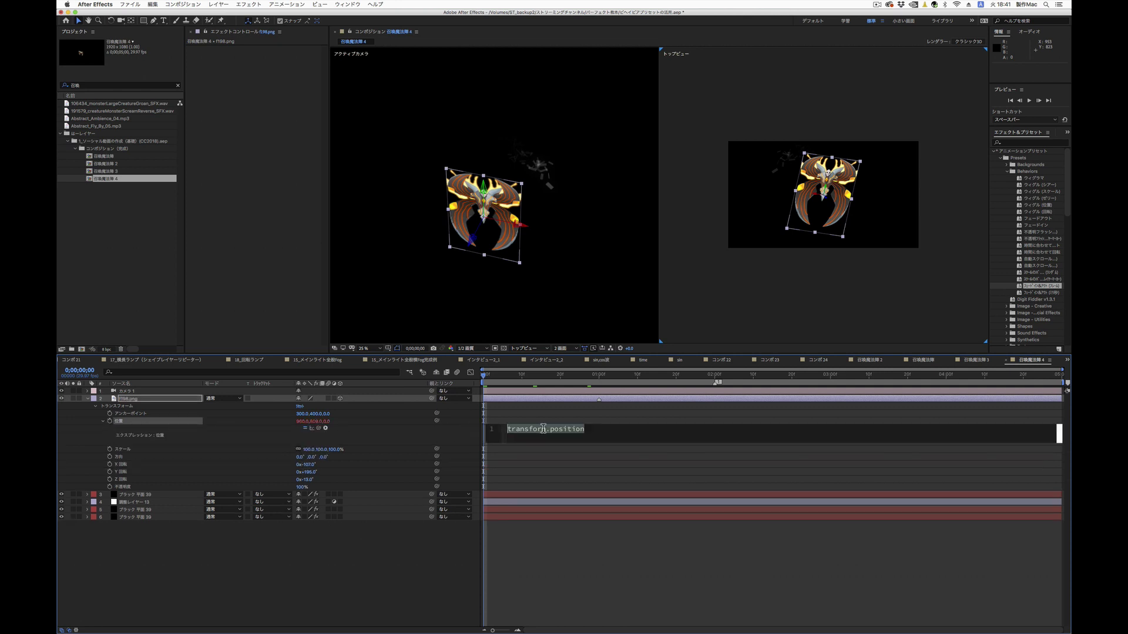
text(ease(time,0,2,[960,809,0],[960,300,0]))
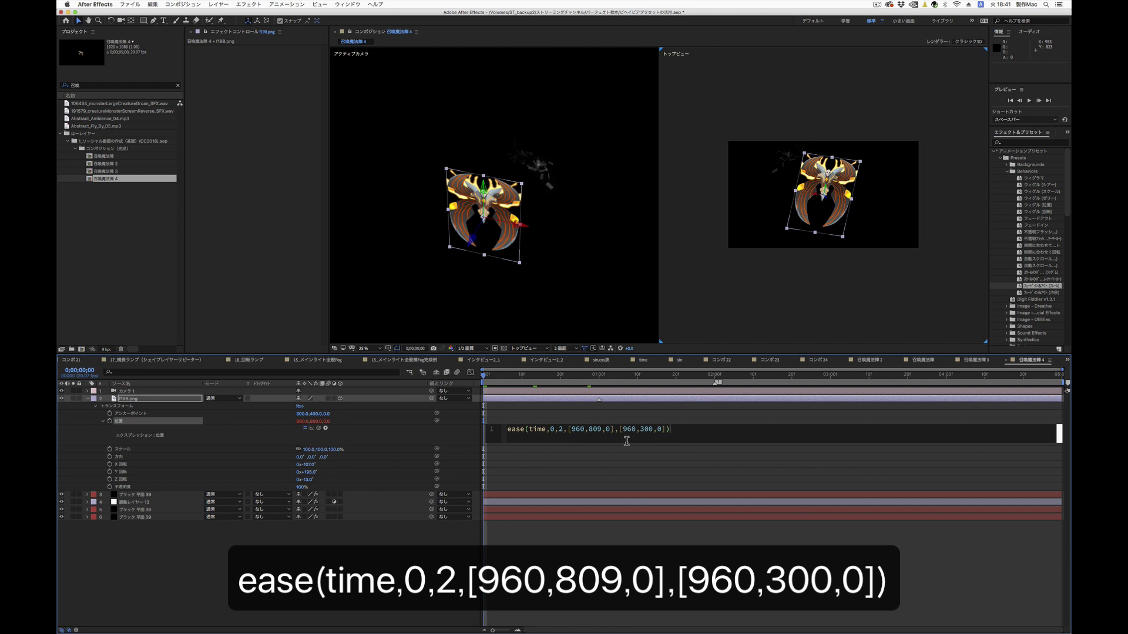
click(624, 558)
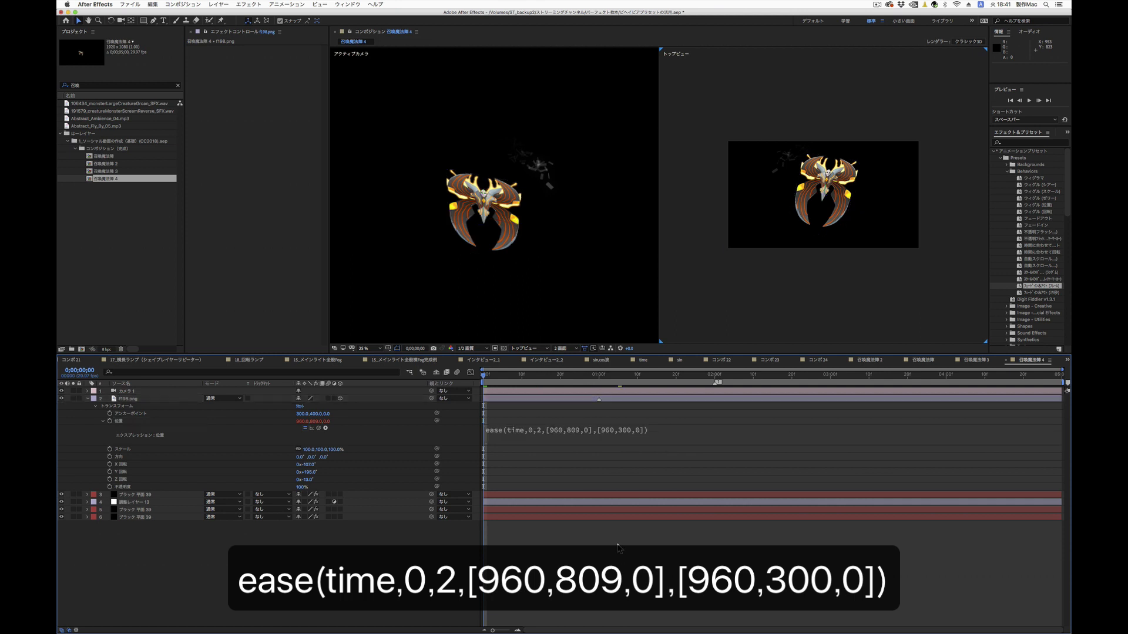
key(space)
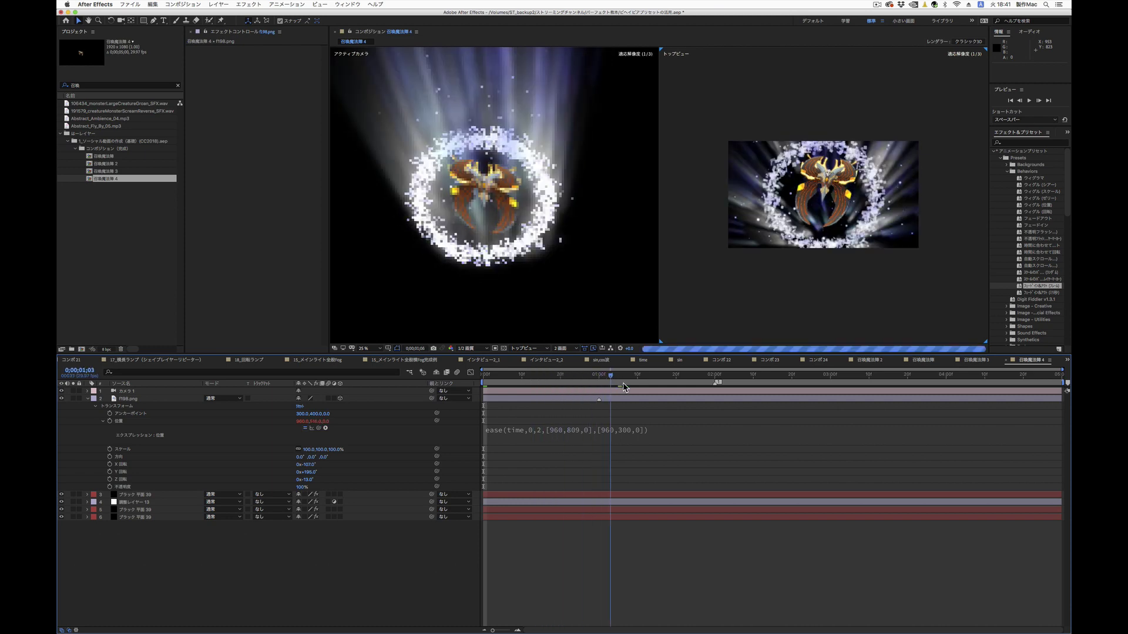
click(73, 398)
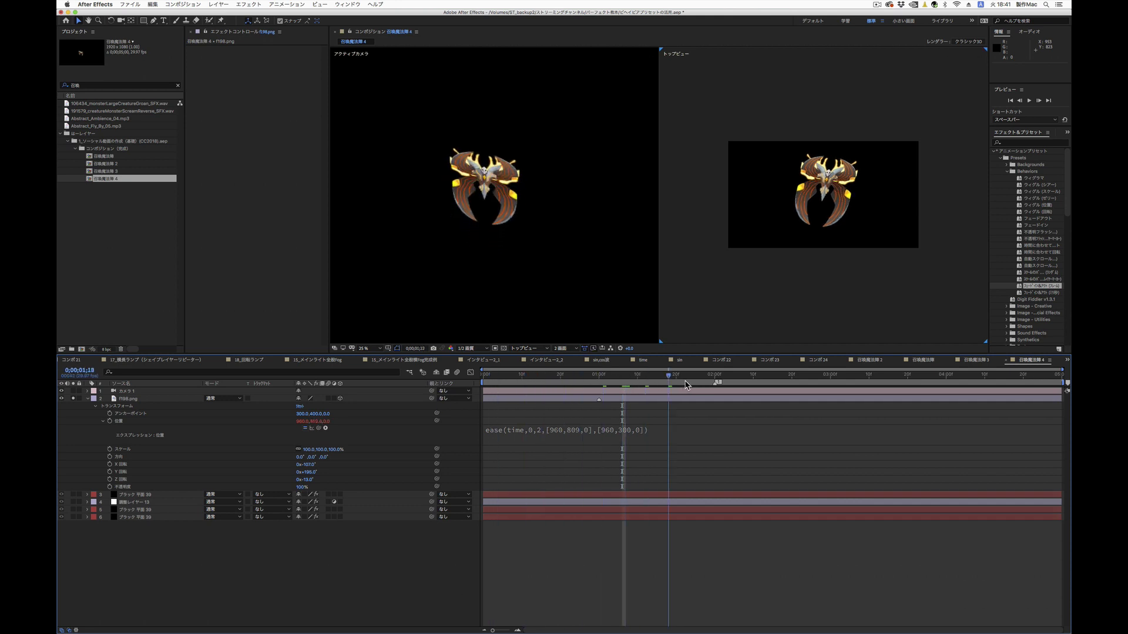
- Apply the ウィグル (ゼリー) behaviour preset to 1198.png and scrub to see the wobble
drag(618, 379, 476, 384)
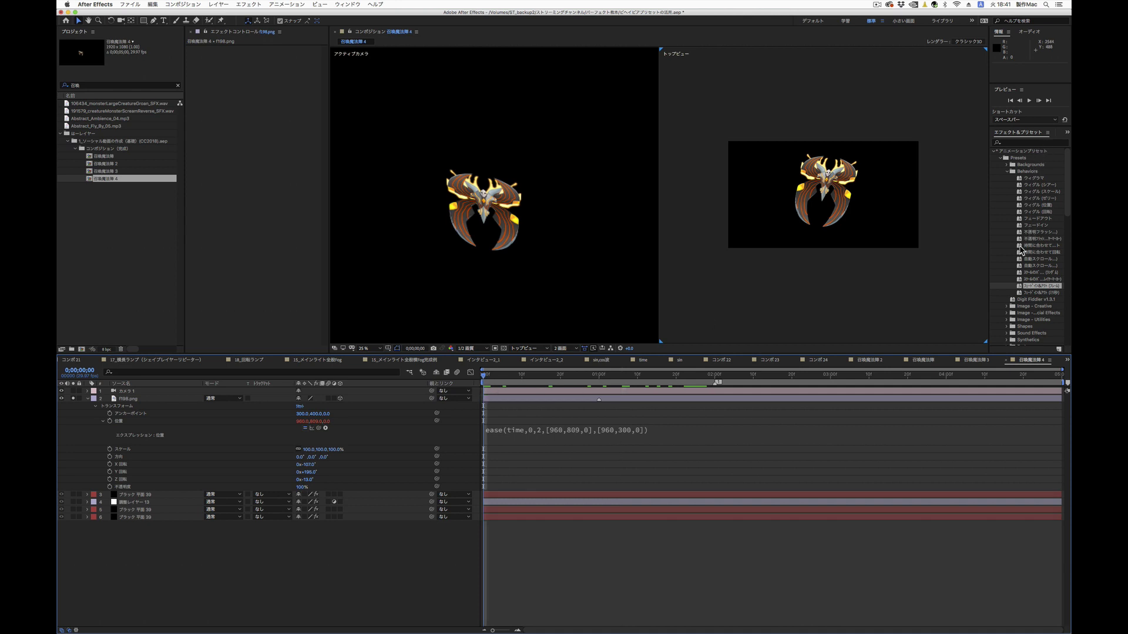
click(1021, 198)
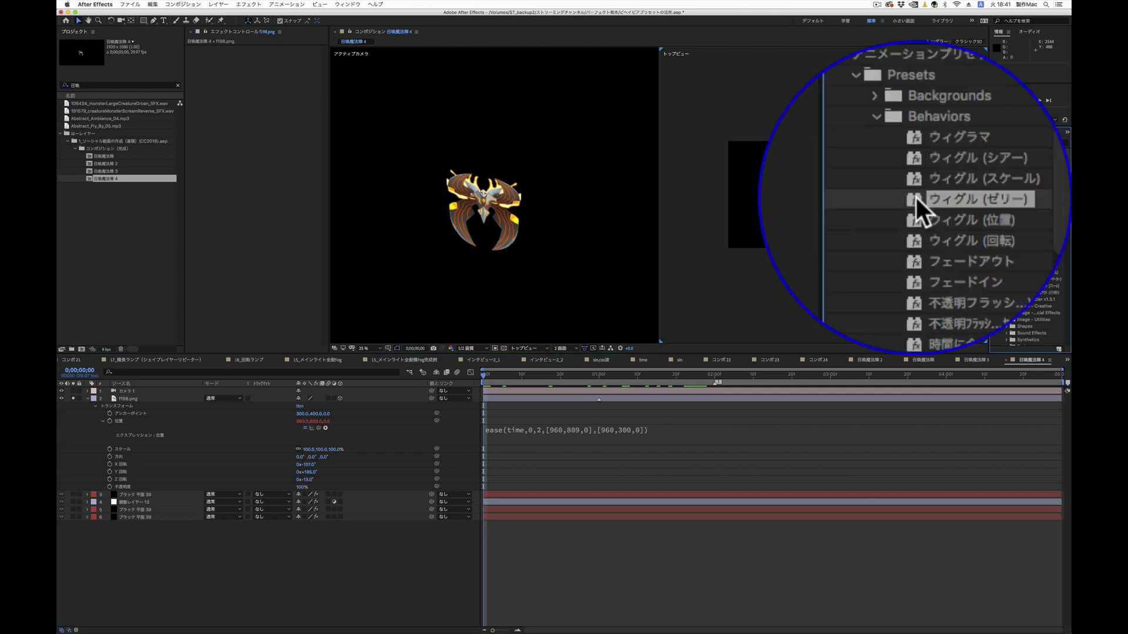
drag(1020, 199, 469, 215)
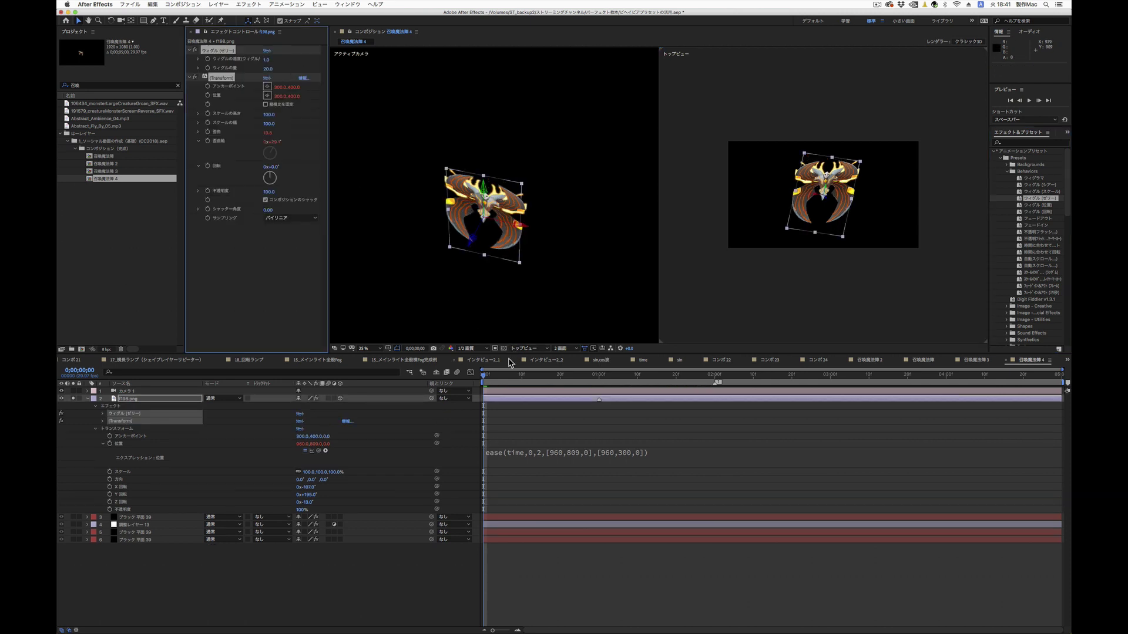
drag(502, 379, 603, 379)
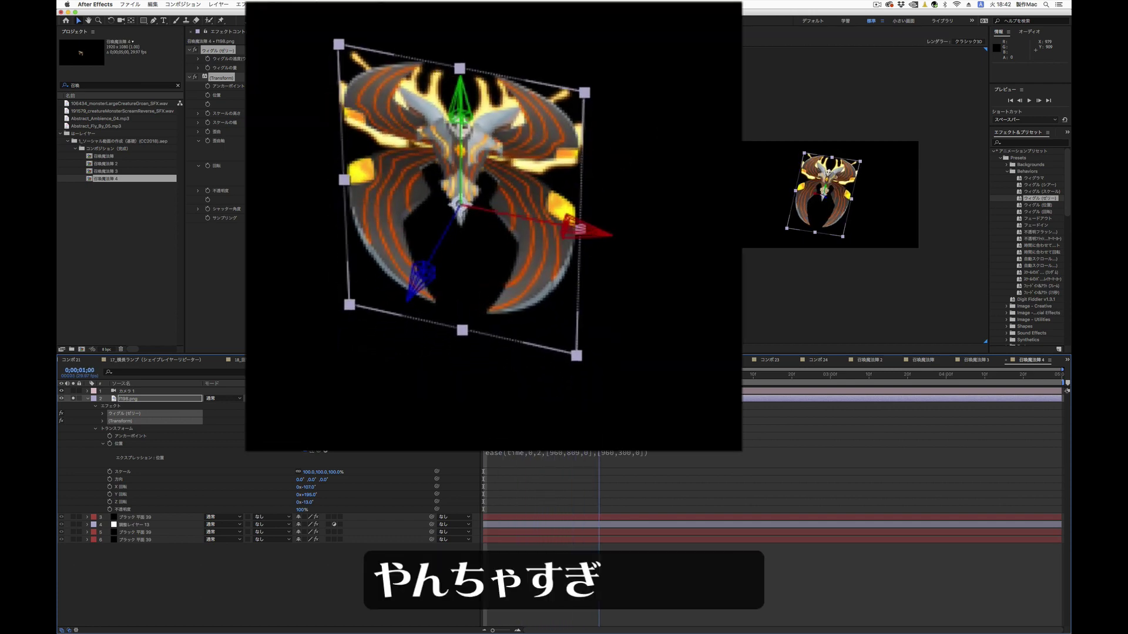
- Lower the jelly ウィグルの量 from 20 to 5 and check the gentler wobble
key(Home)
key(space)
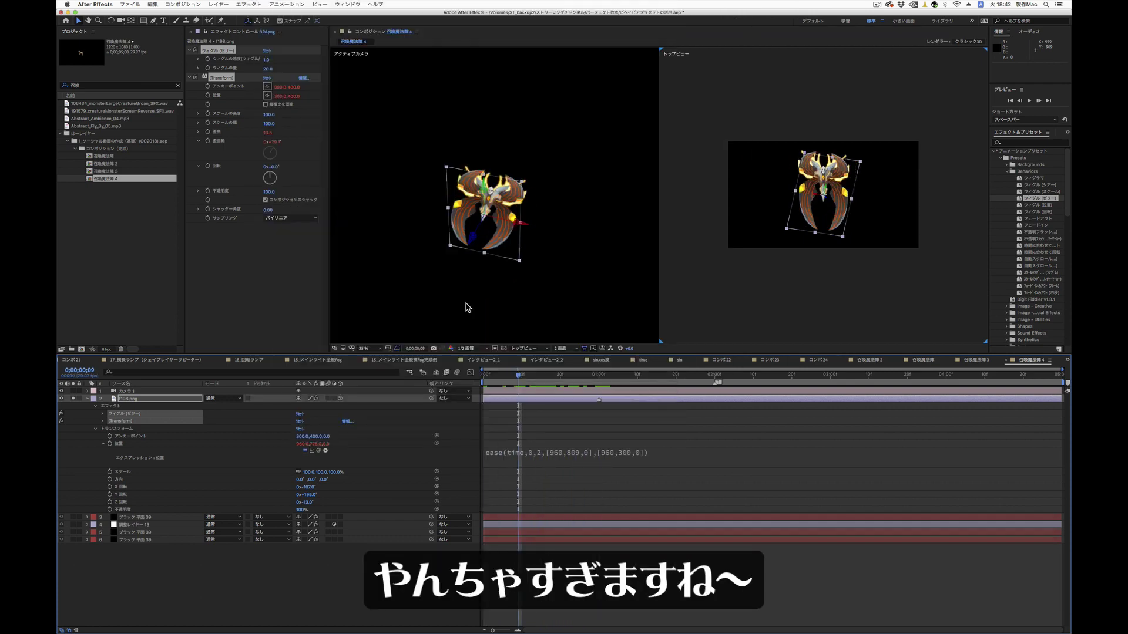
click(267, 69)
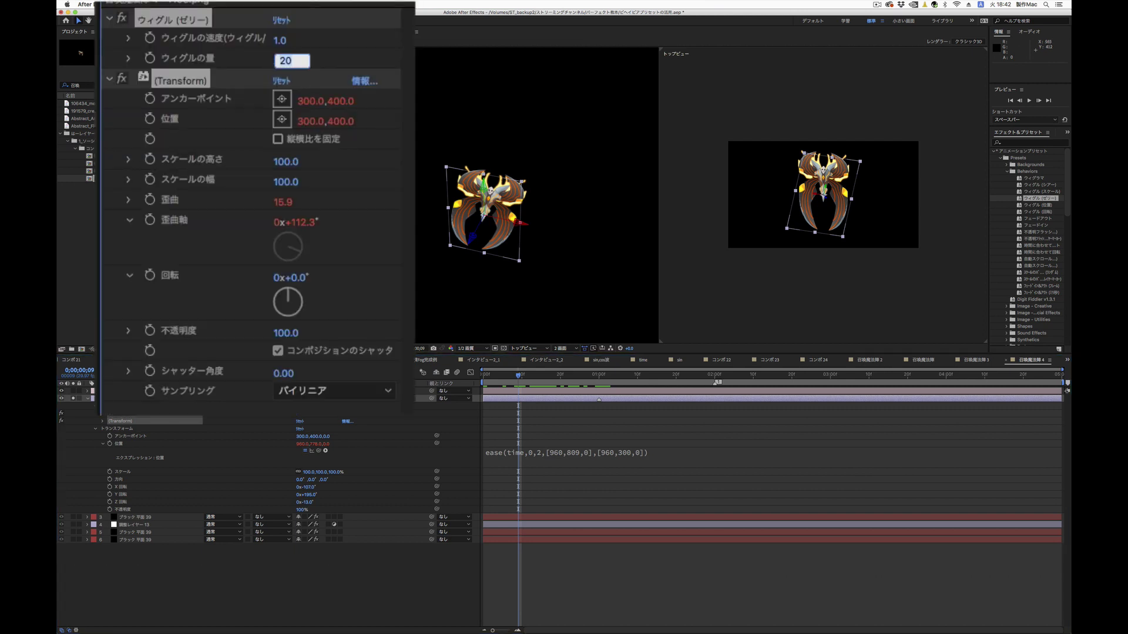
text(5)
key(Return)
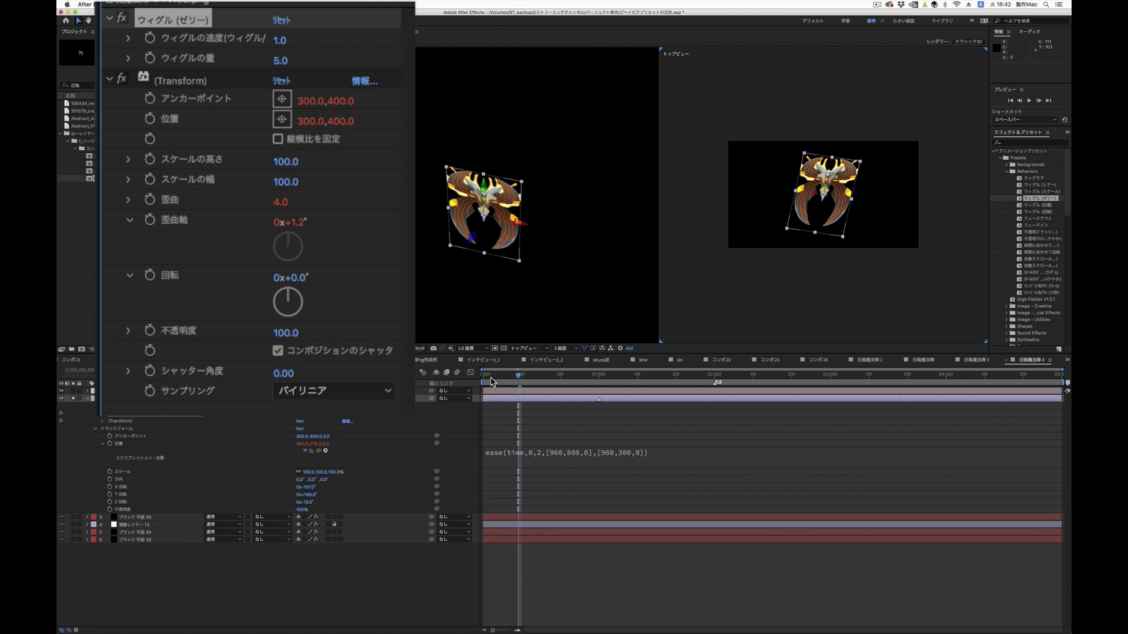
drag(497, 381, 594, 387)
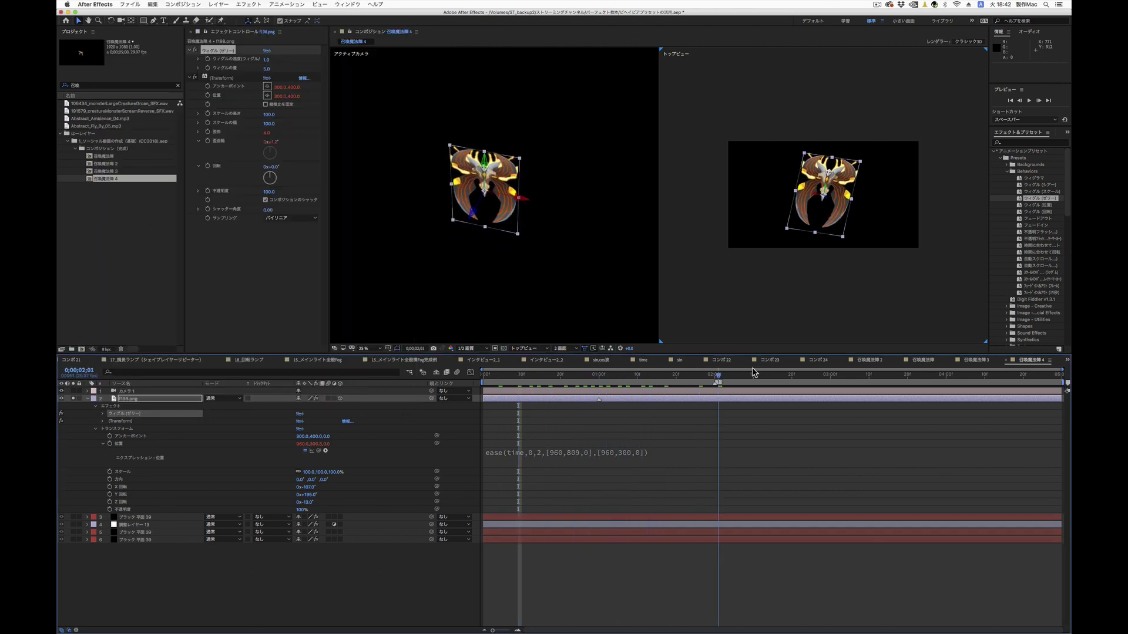
- Preview the summoning animation in real time from near the start
click(626, 374)
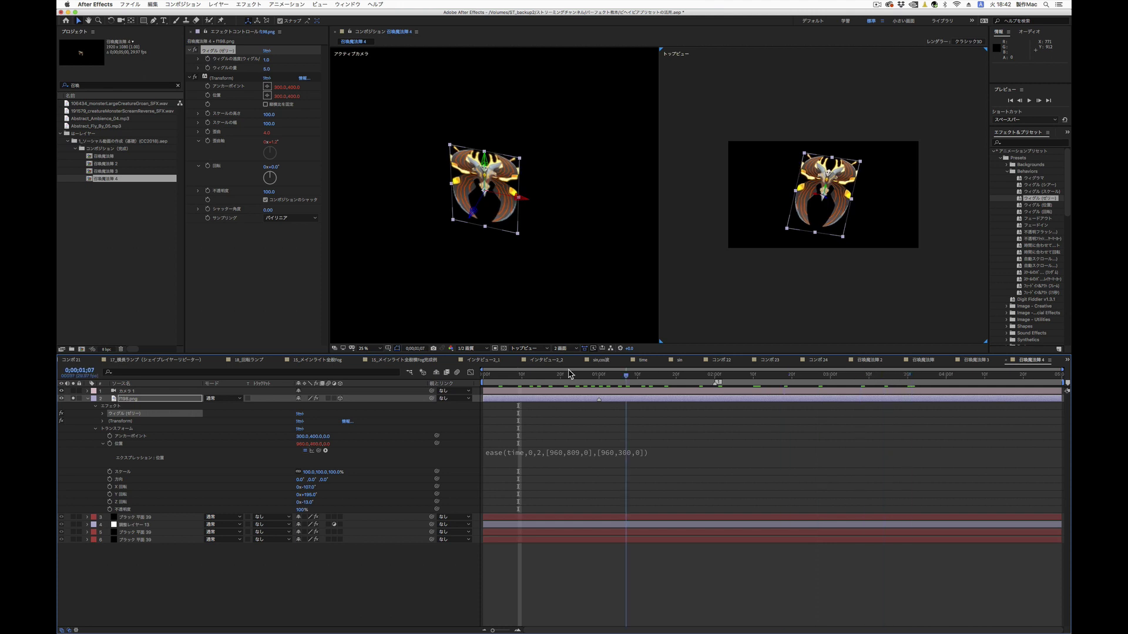
drag(569, 374, 506, 374)
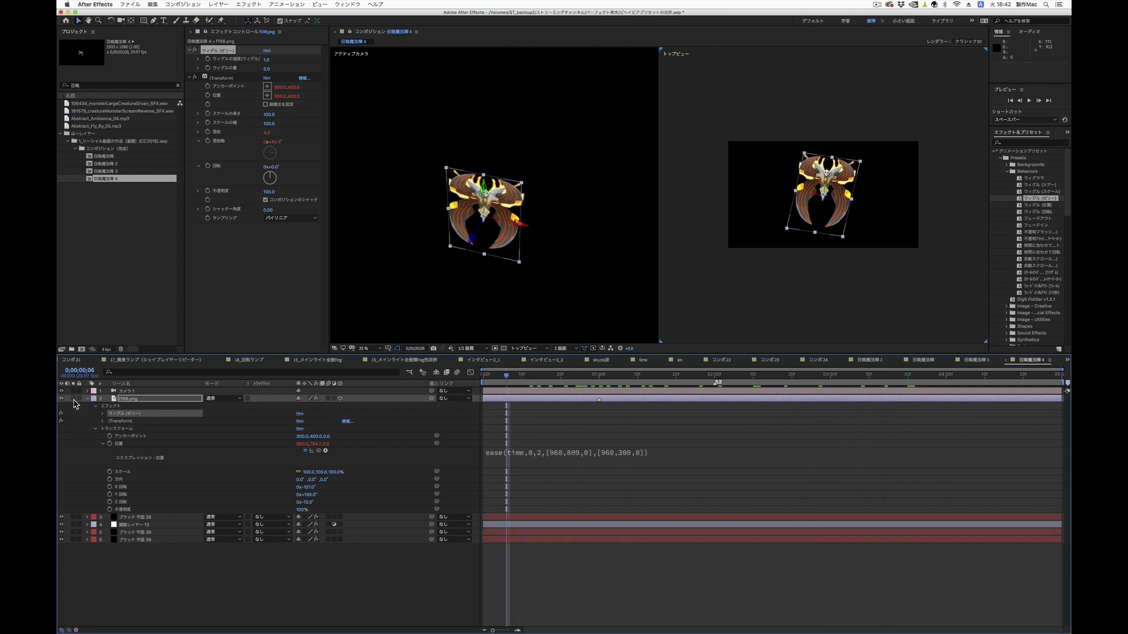
key(Page_Down)
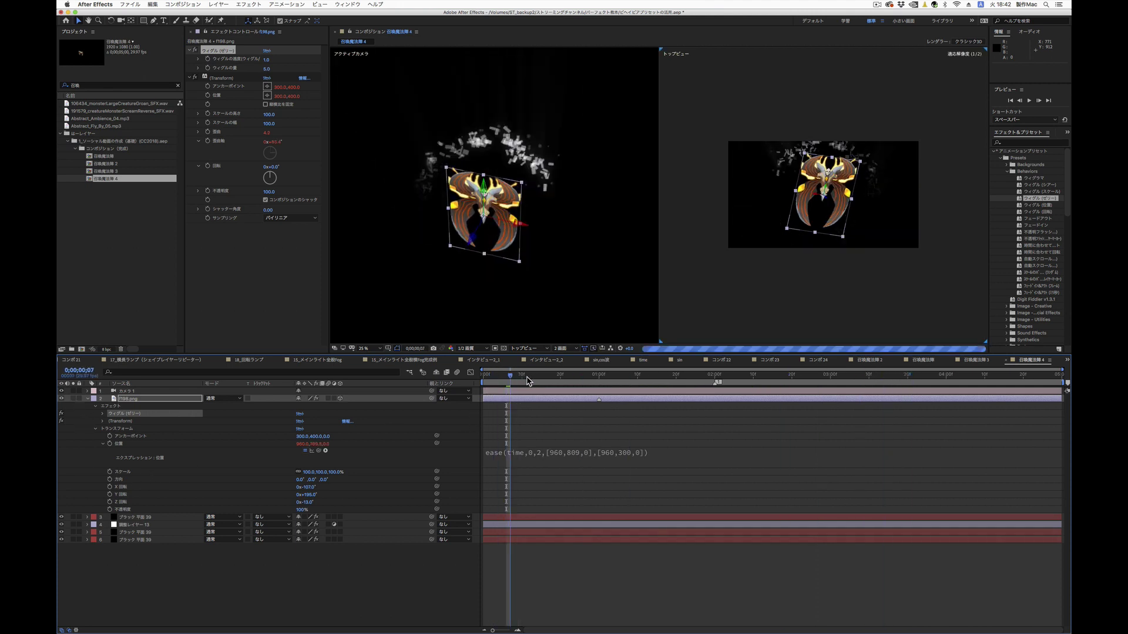
key(space)
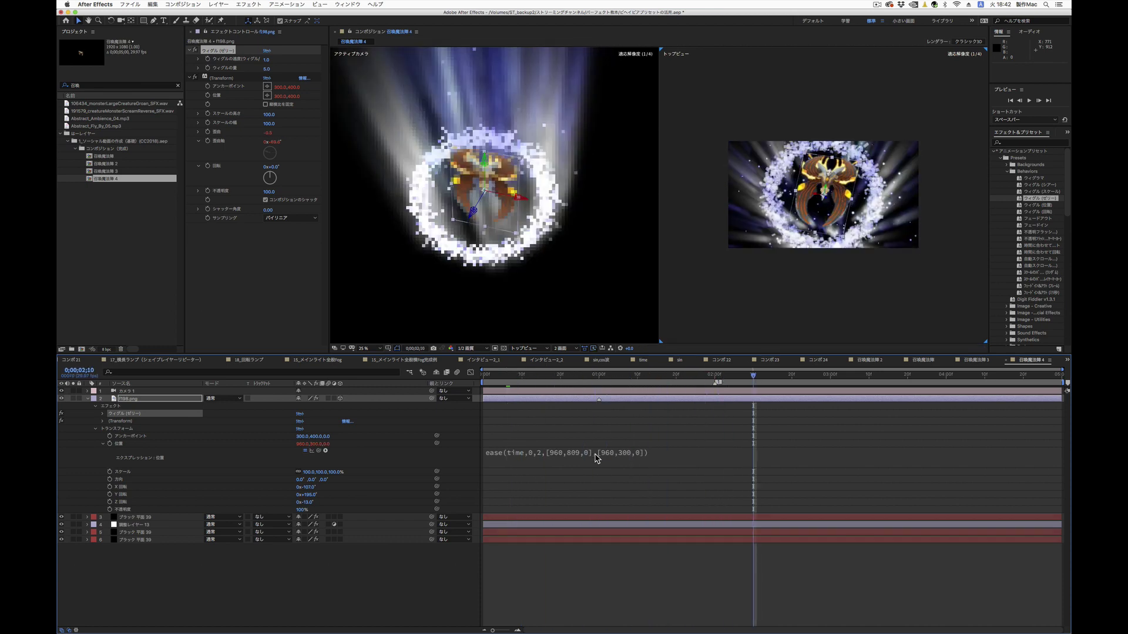
key(space)
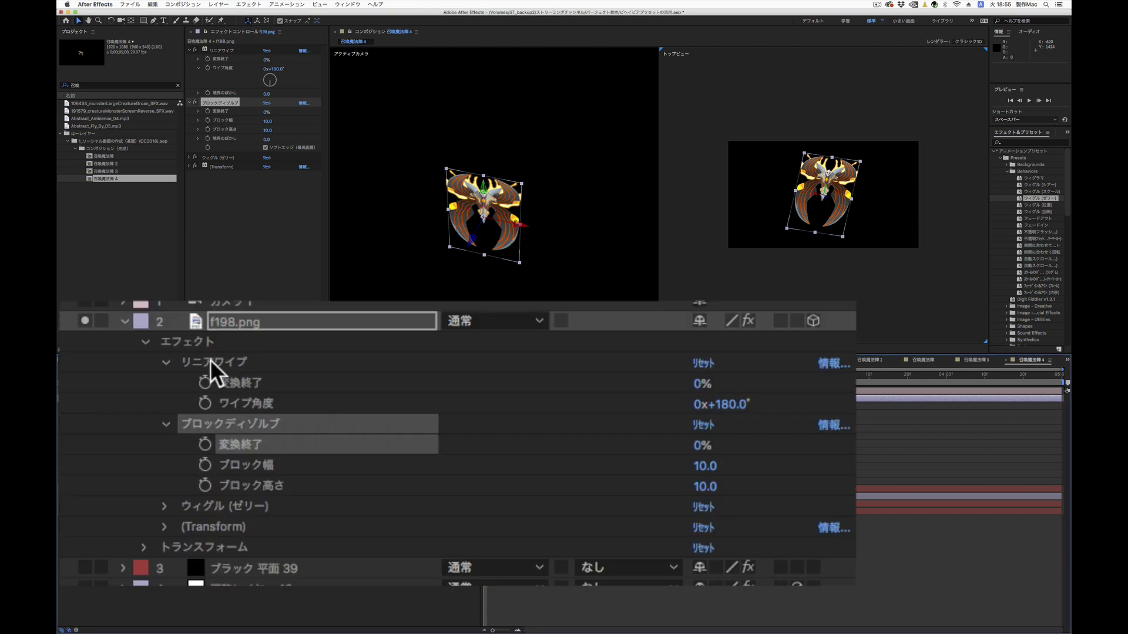
- Scrub the リニアワイプ 変換終了 to test the wipe, reset it to 0%, and add an expression
click(120, 415)
click(126, 436)
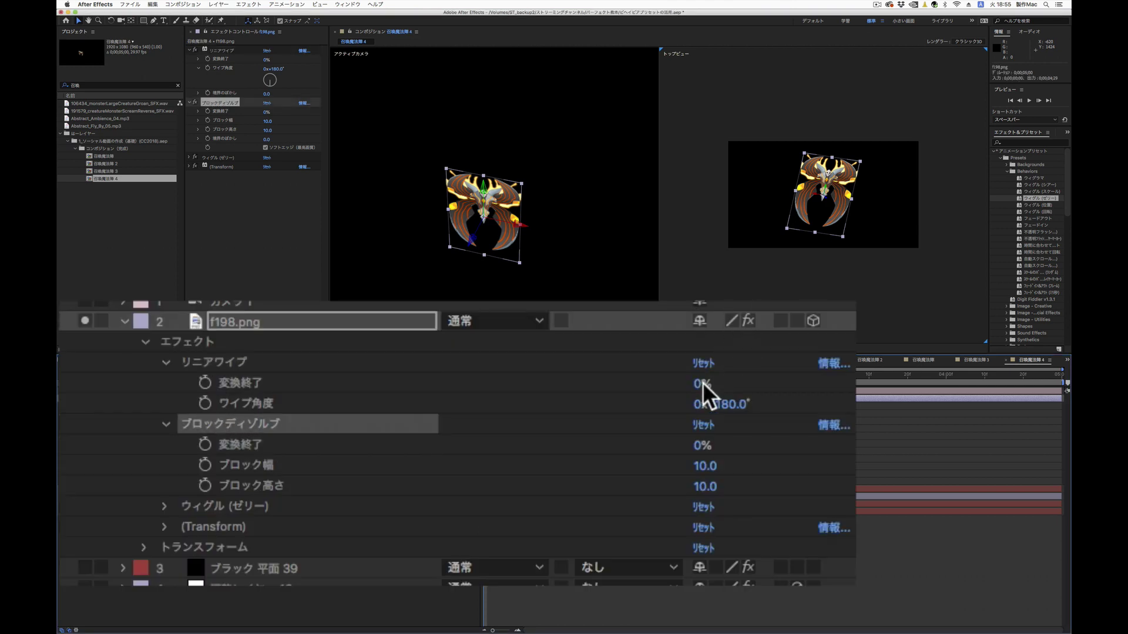
drag(702, 383, 824, 390)
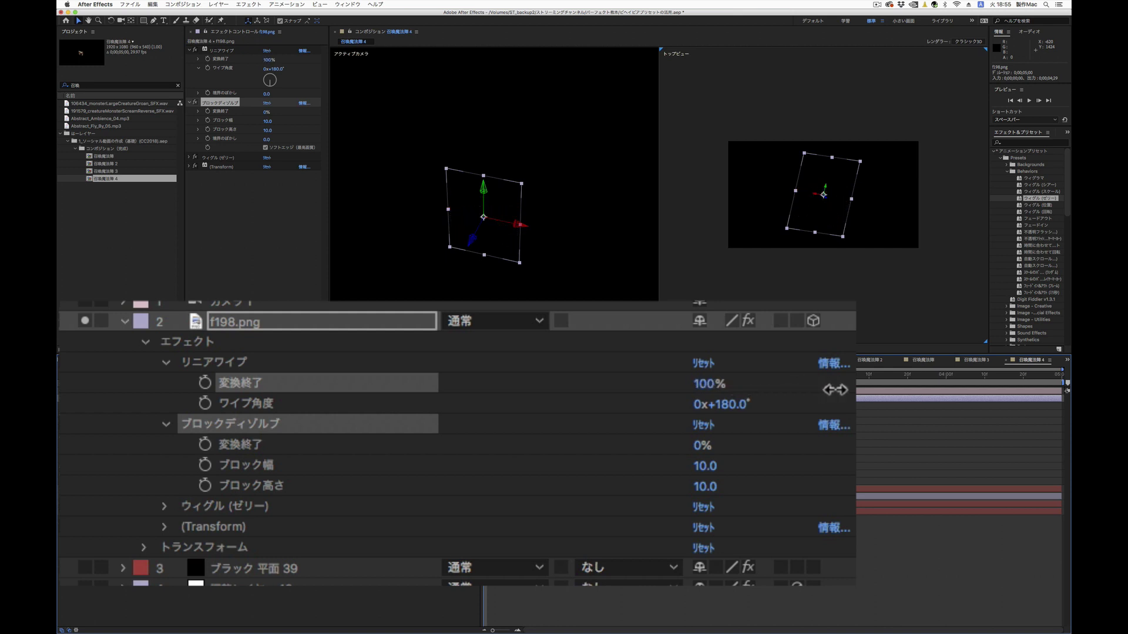
drag(834, 390, 340, 411)
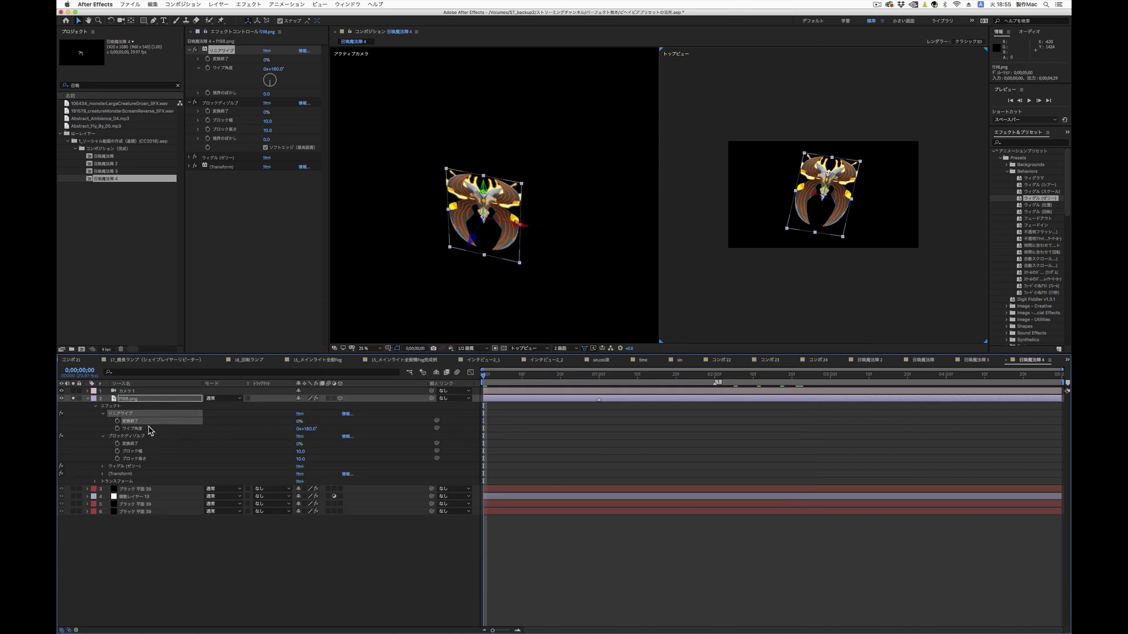
alt+click(117, 421)
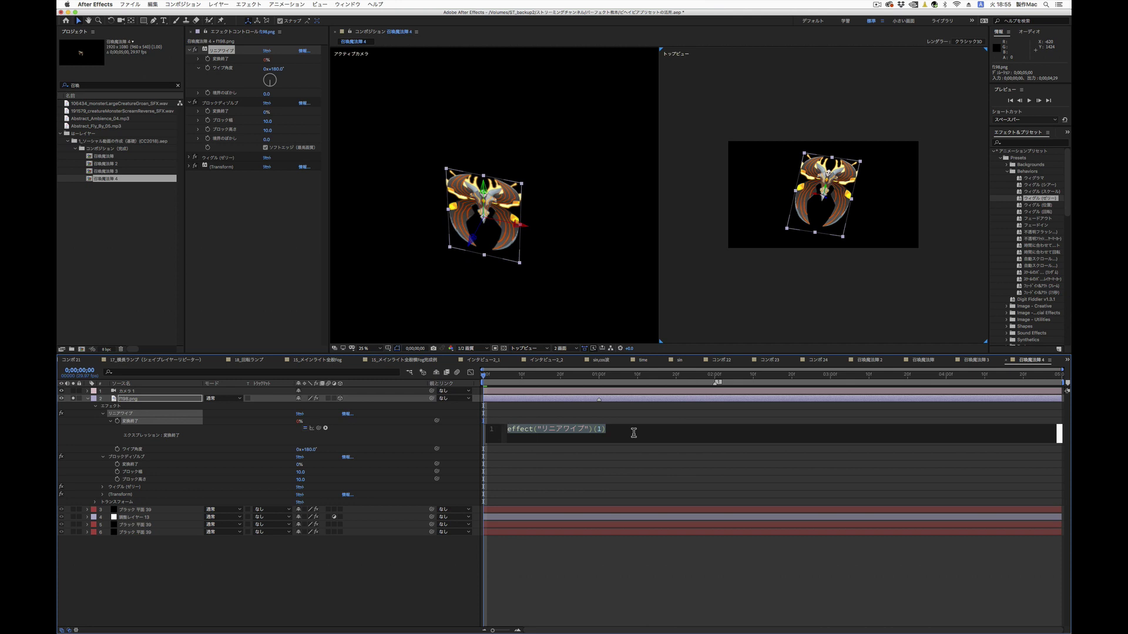
- Set the Linear Wipe Transition Completion expression to 100+time*50*(-1) and scrub to check the reveal
text(100+time*50*(-1))
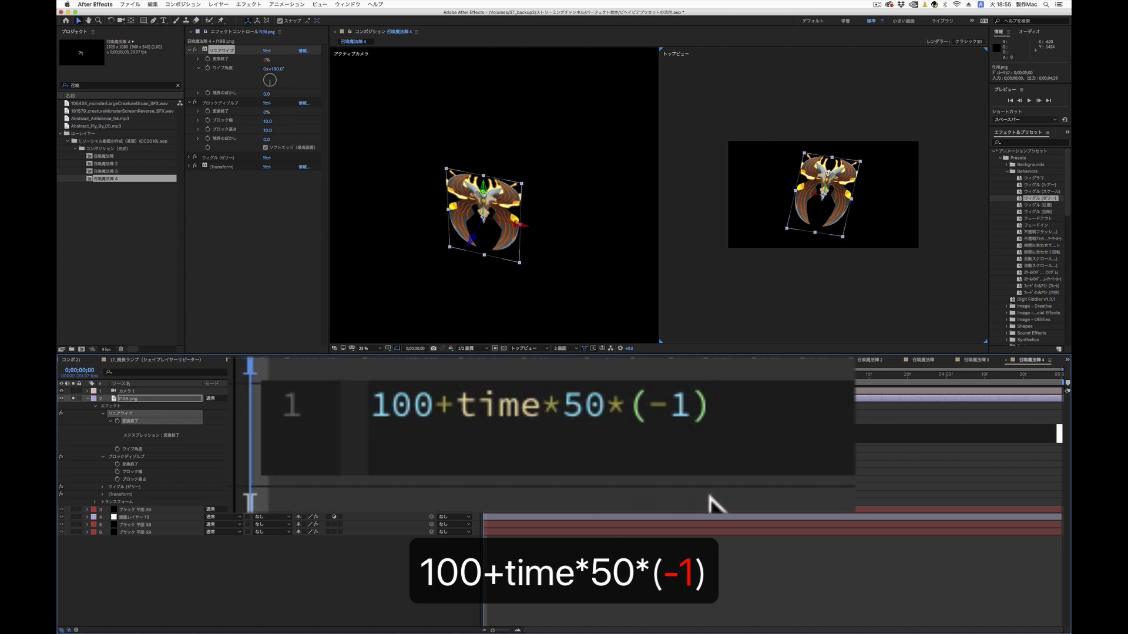
click(527, 552)
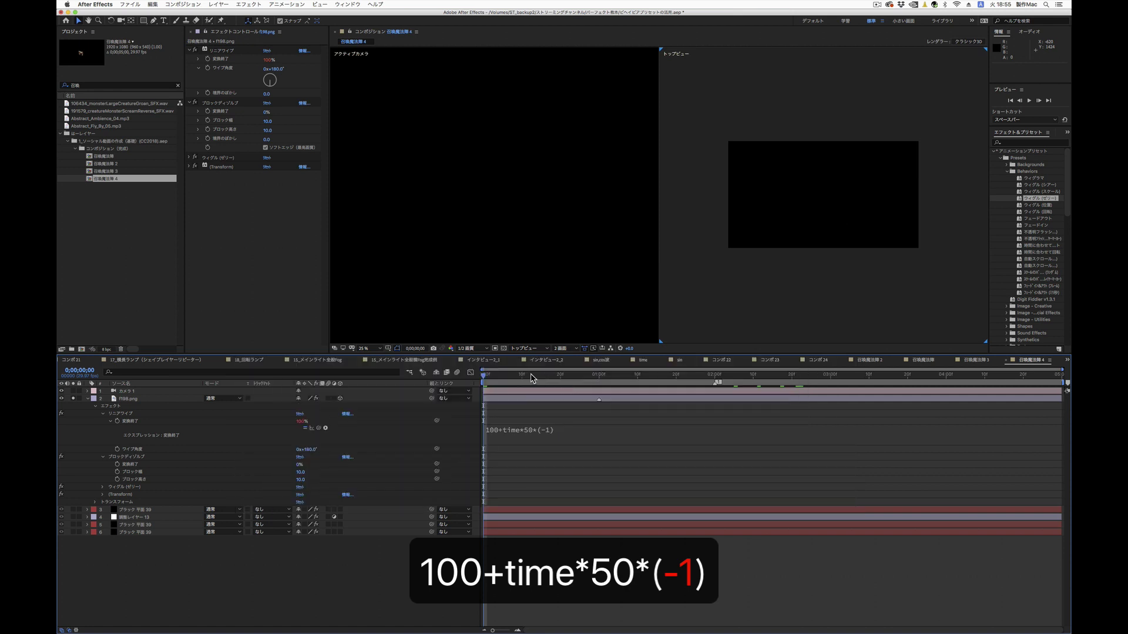
drag(531, 378, 708, 382)
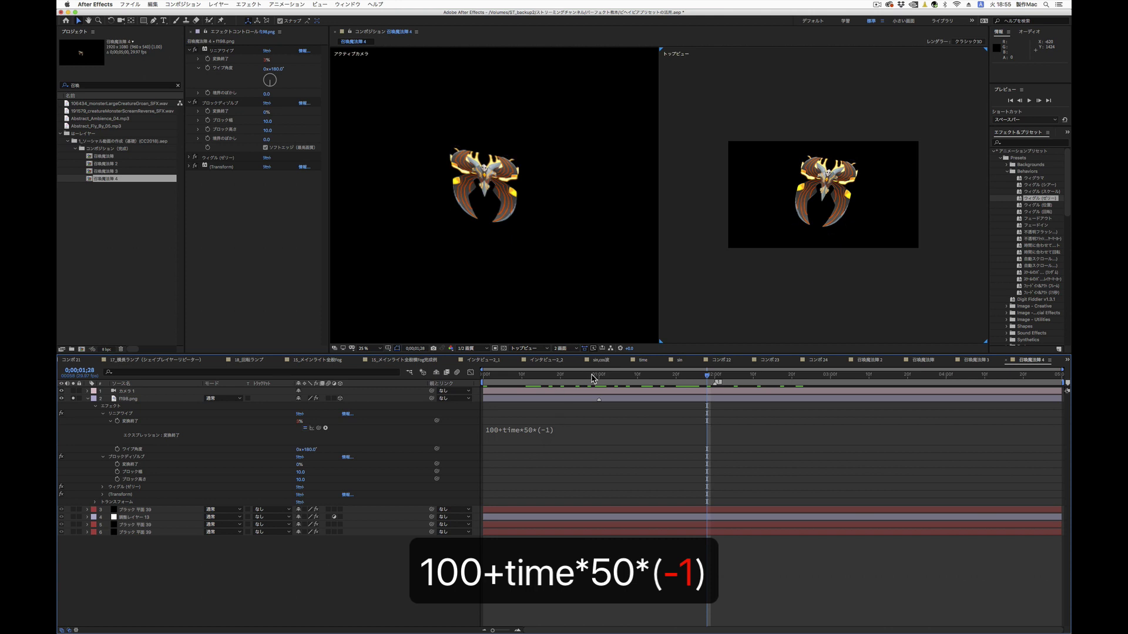
mouse_move(593, 381)
mouse_down()
mouse_move(533, 381)
mouse_move(710, 381)
mouse_up()
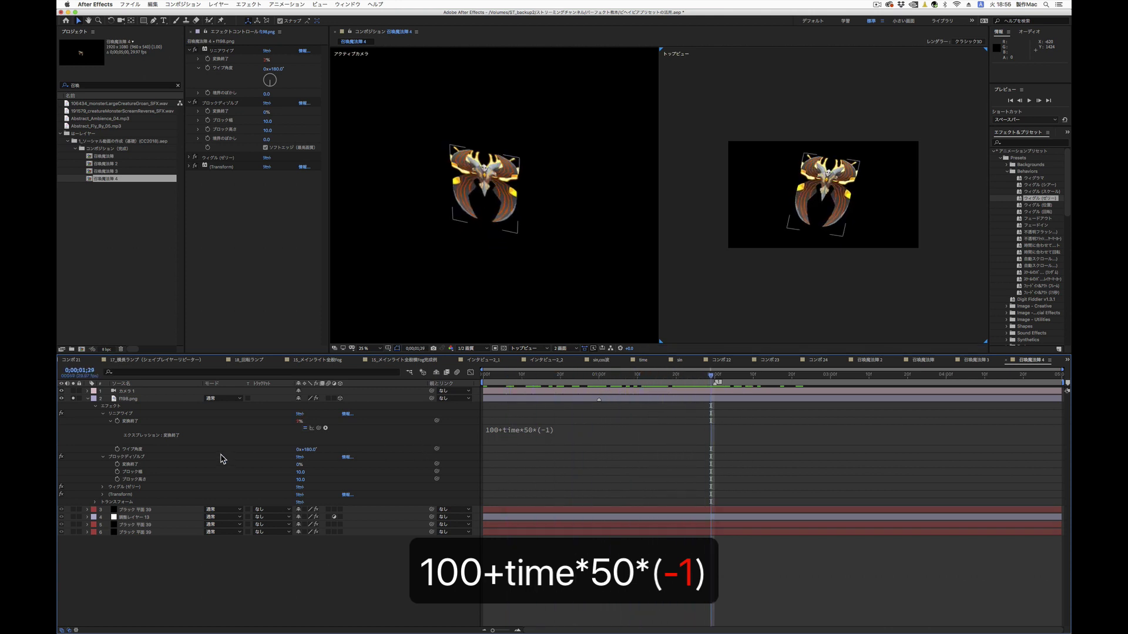
- Link Block Dissolve's Transition Completion to Linear Wipe's completion by expression, then scrub to preview
alt+click(118, 465)
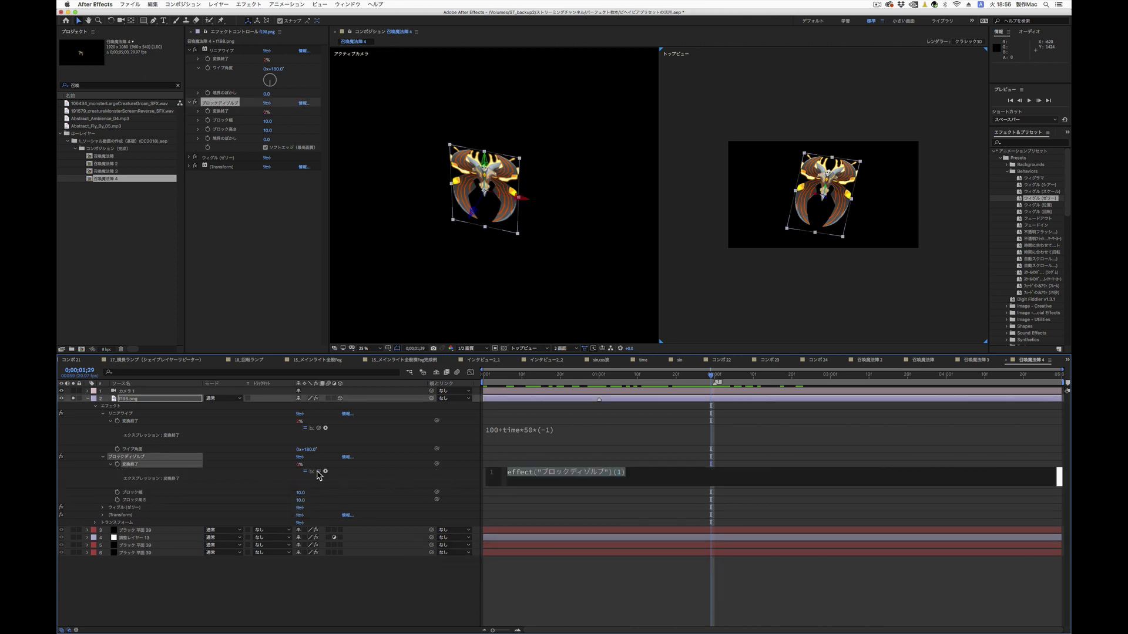
drag(300, 431, 134, 425)
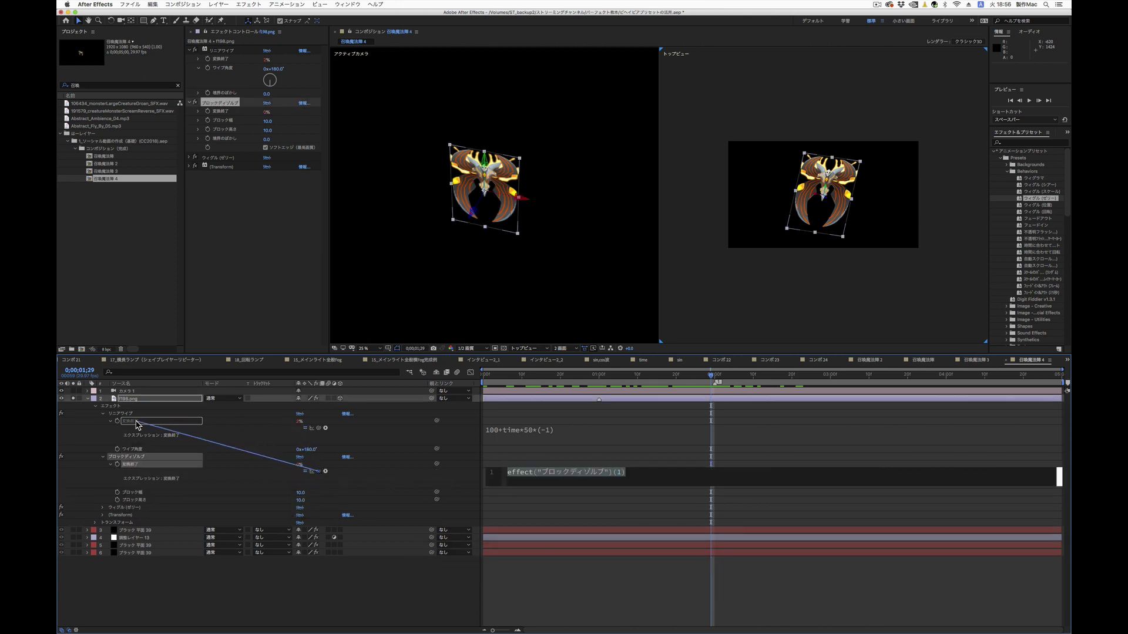
drag(134, 423, 134, 423)
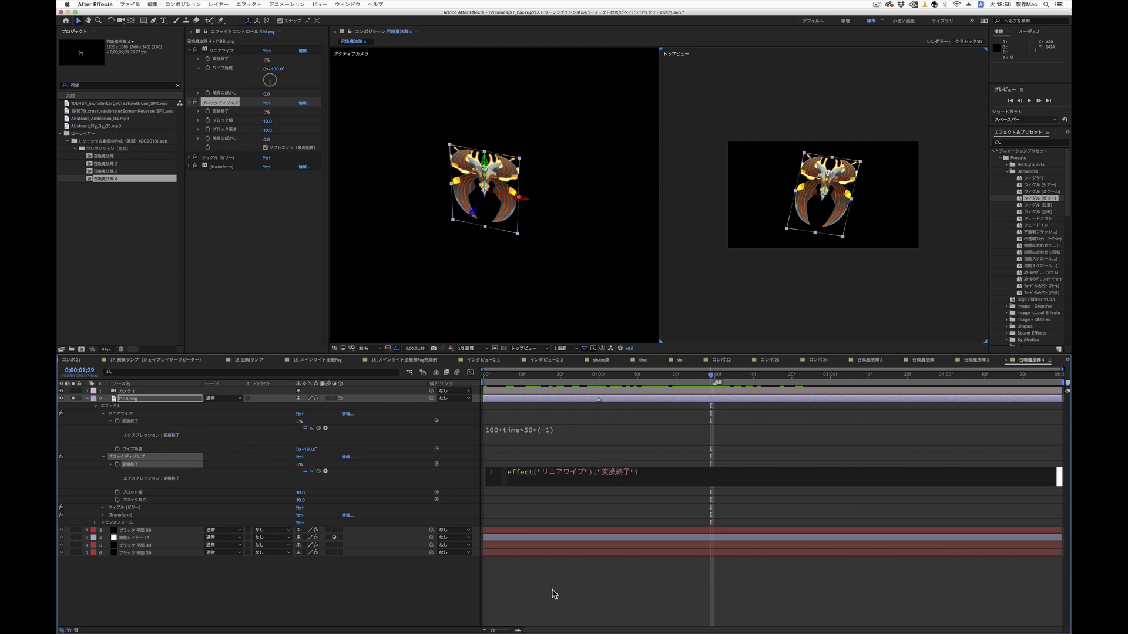
click(602, 616)
drag(501, 377, 756, 385)
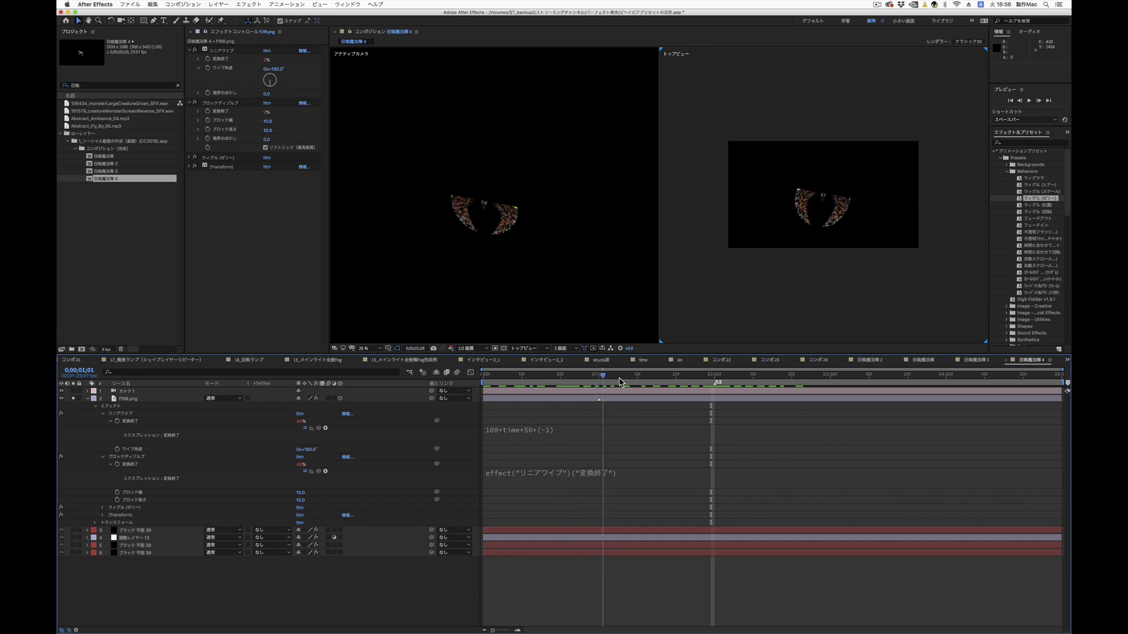